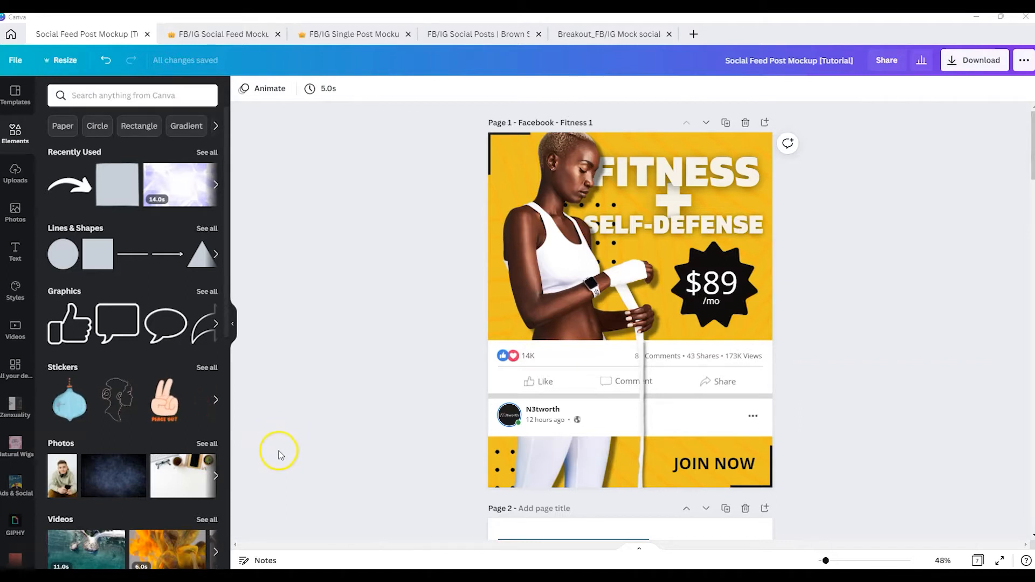
Copy the model photo from page 2 and paste it onto the blank page 4
scroll(876, 339, "down", 5)
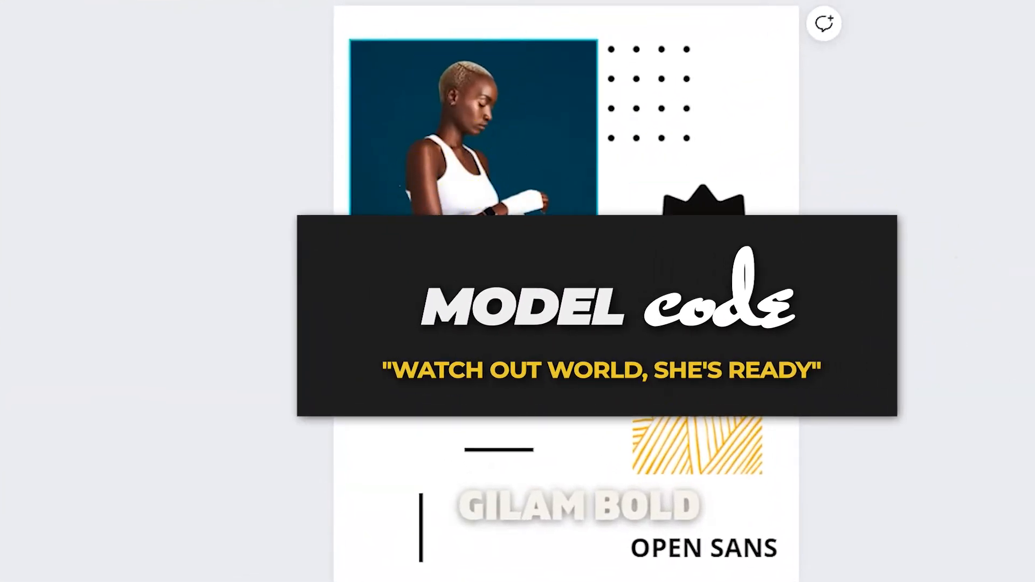
left_click(442, 181)
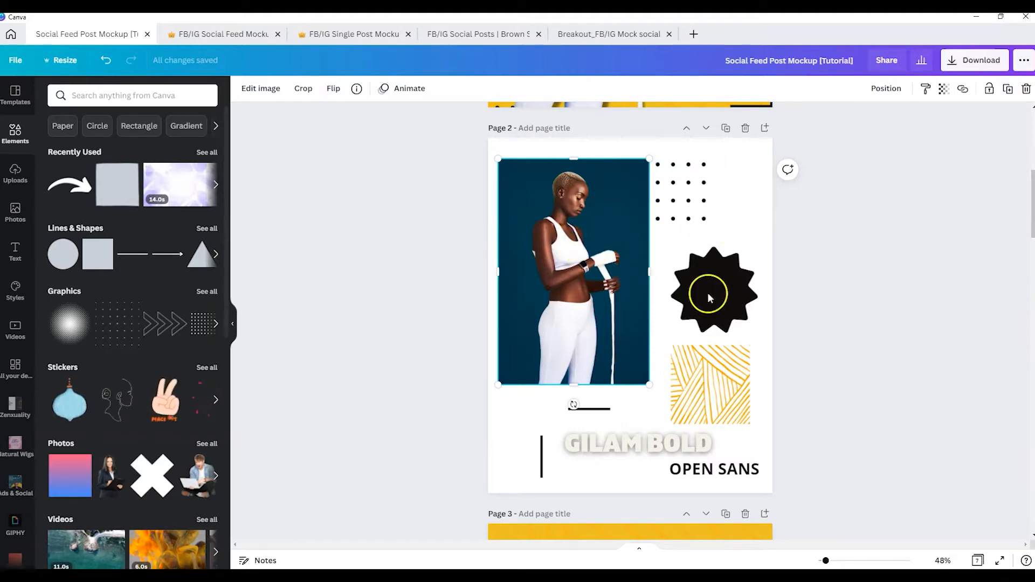
scroll(792, 360, "down", 5)
scroll(791, 357, "down", 3)
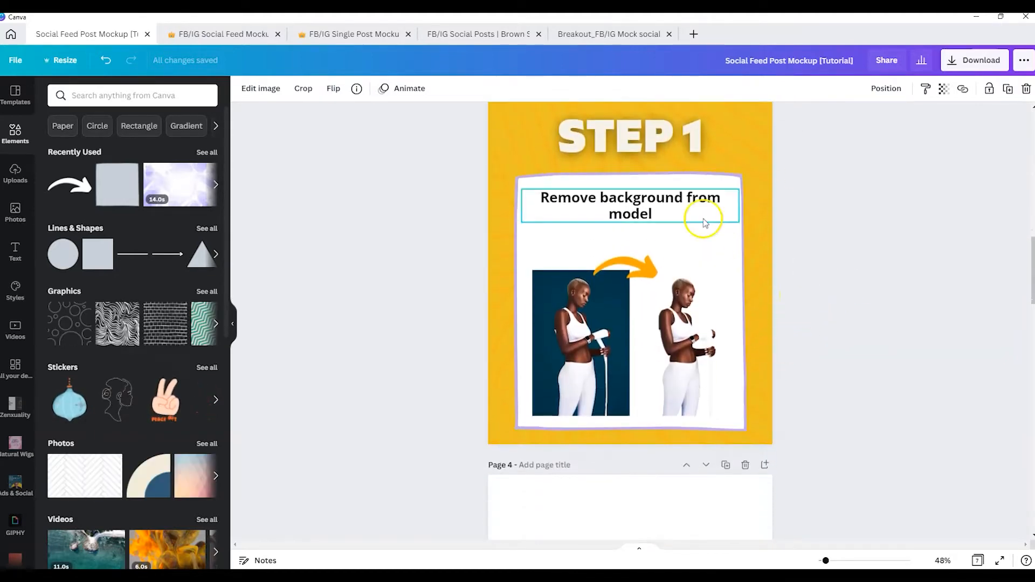
scroll(771, 257, "down", 6)
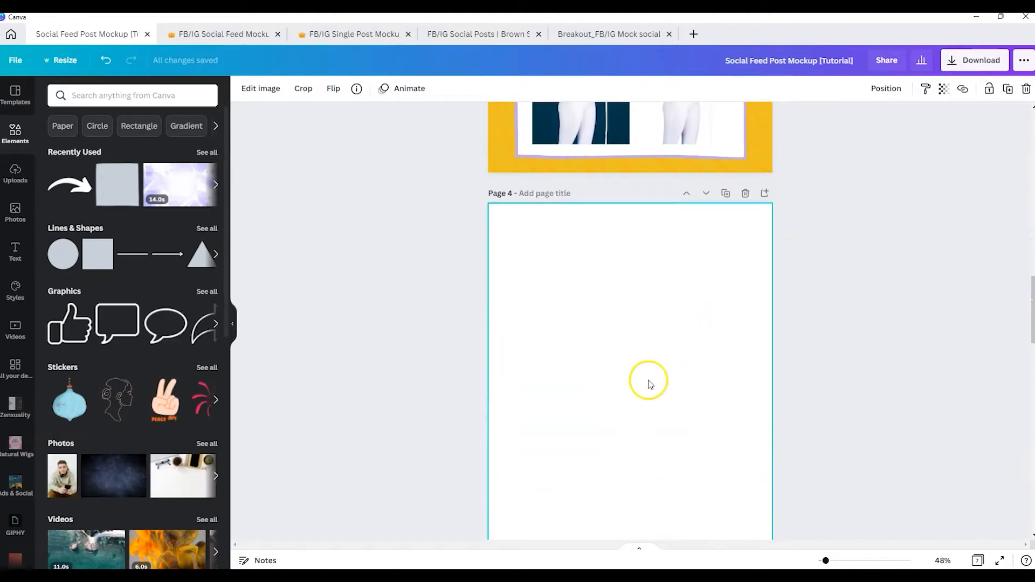
key("ctrl+v")
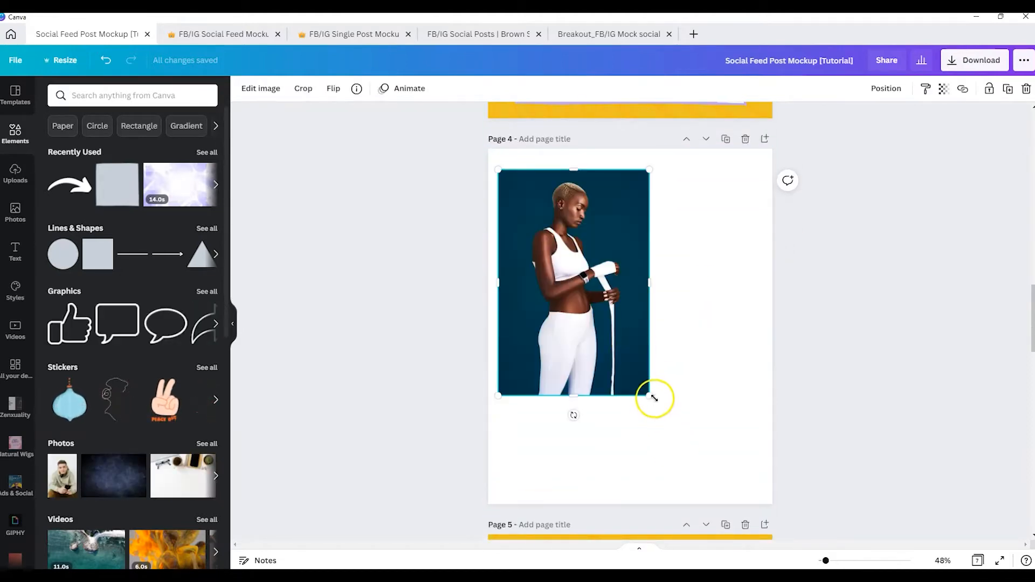
Enlarge the pasted model photo past the page's upper-left corner and shift it slightly left, keeping its lower edge on the page's bottom
left_click_drag(650, 395, 724, 507)
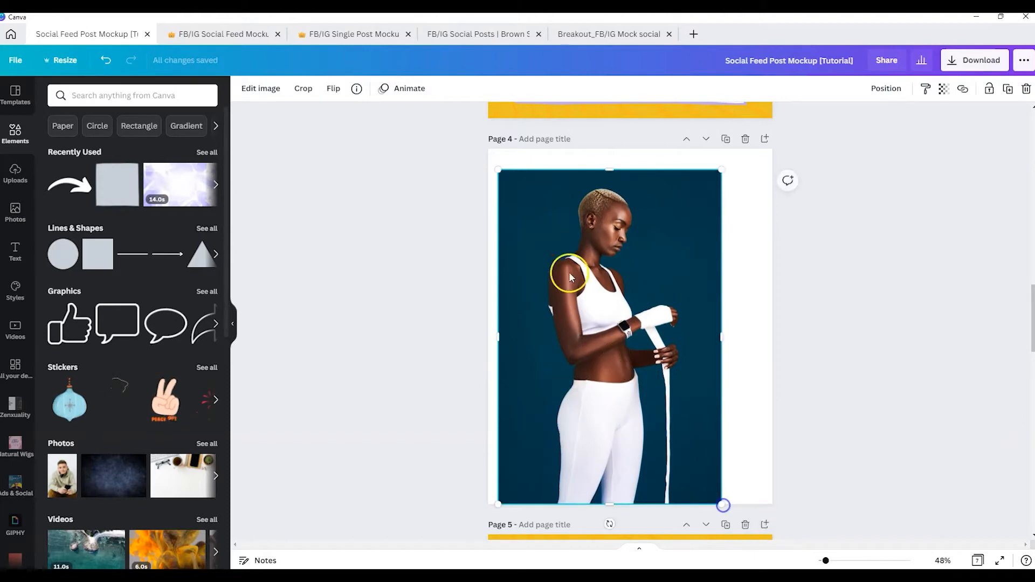
left_click_drag(496, 172, 440, 147)
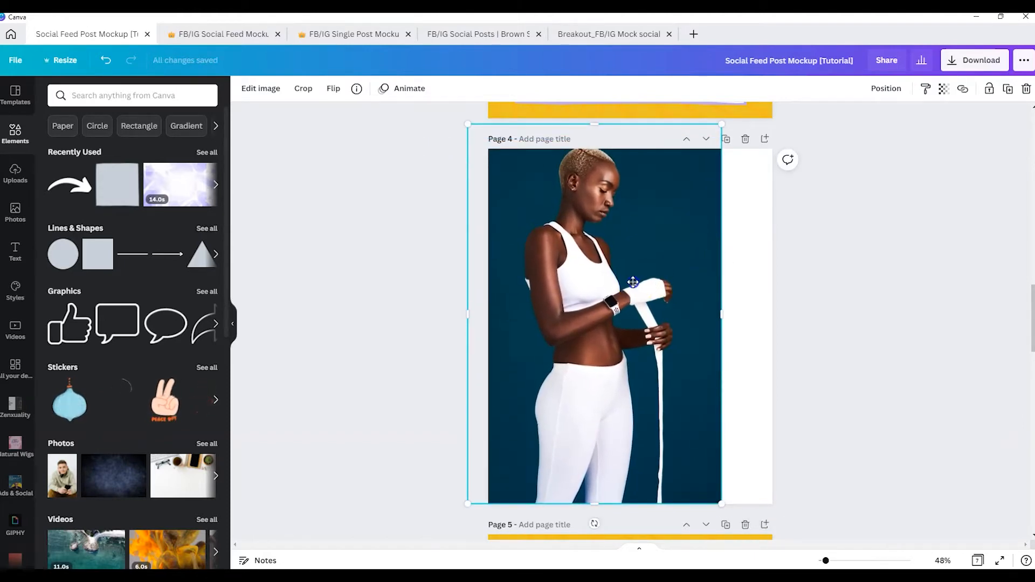
left_click_drag(633, 282, 624, 283)
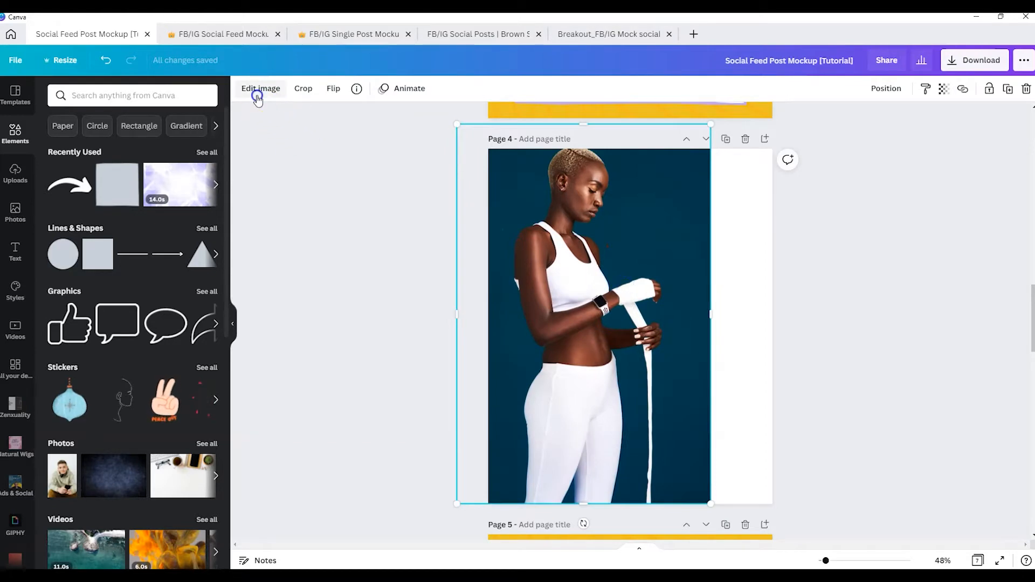
Remove the blue background from the enlarged model photo with the background remover
left_click(257, 96)
left_click(73, 179)
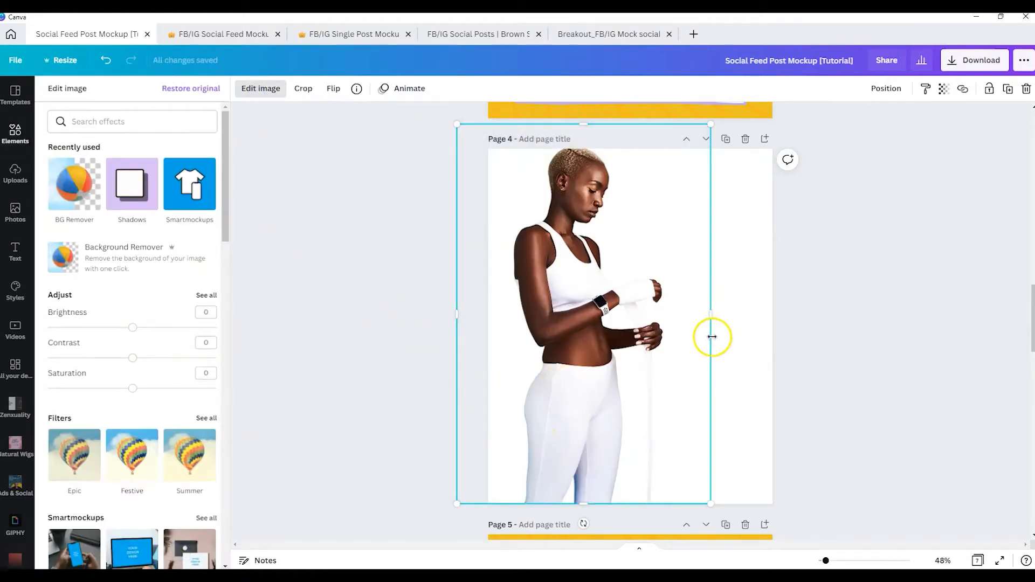
left_click(836, 254)
Move the page holding the cut-out model down one position so it follows the Step 2 page
scroll(836, 254, "up", 1)
left_click(706, 193)
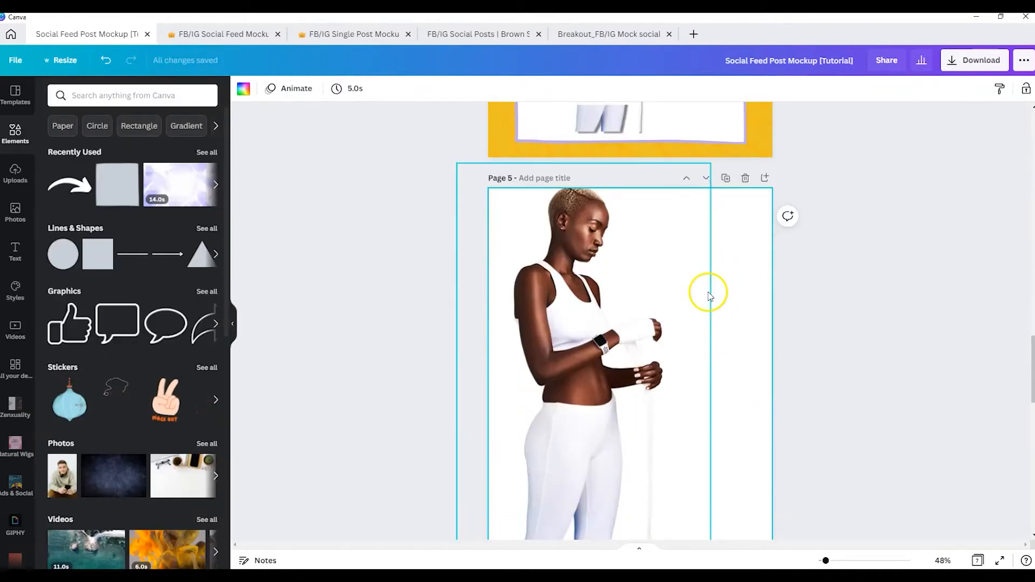
scroll(708, 295, "up", 5)
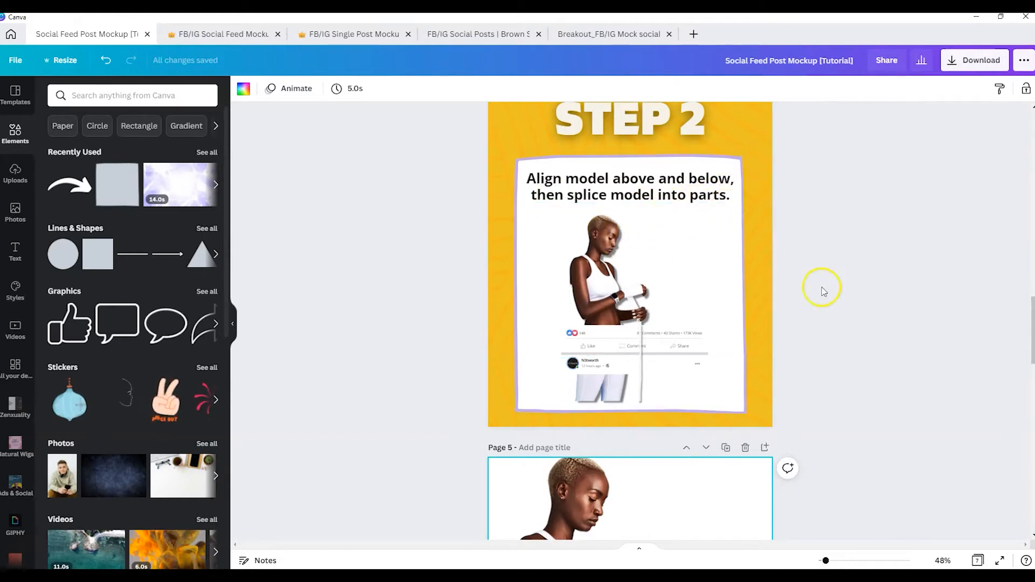
Copy the grouped Facebook feed bar from the Step 2 page and paste it onto page 5 with the model
scroll(823, 292, "down", 3)
scroll(825, 296, "up", 4)
scroll(725, 358, "down", 2)
left_click(669, 280)
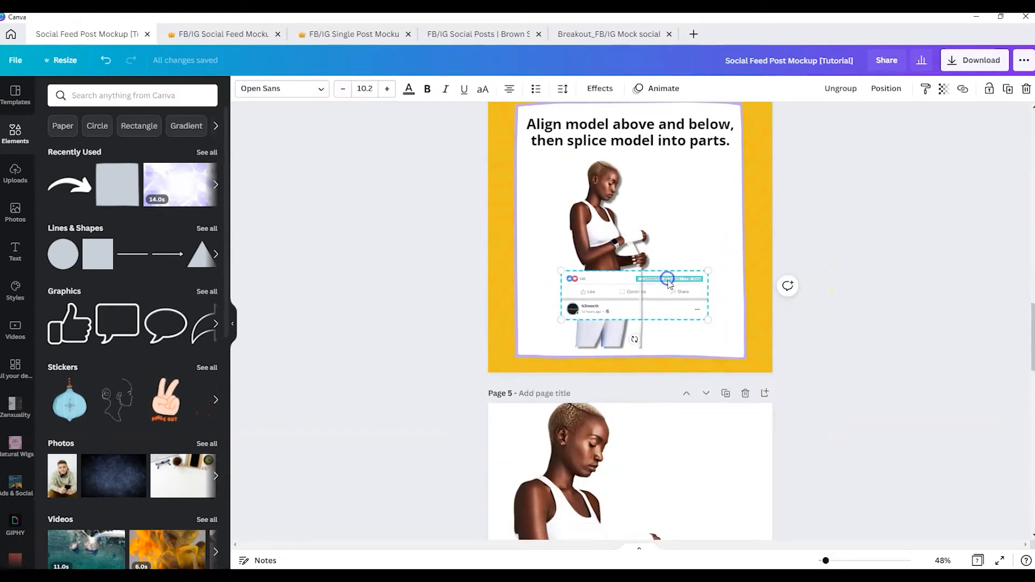
scroll(674, 289, "down", 5)
key("ctrl+v")
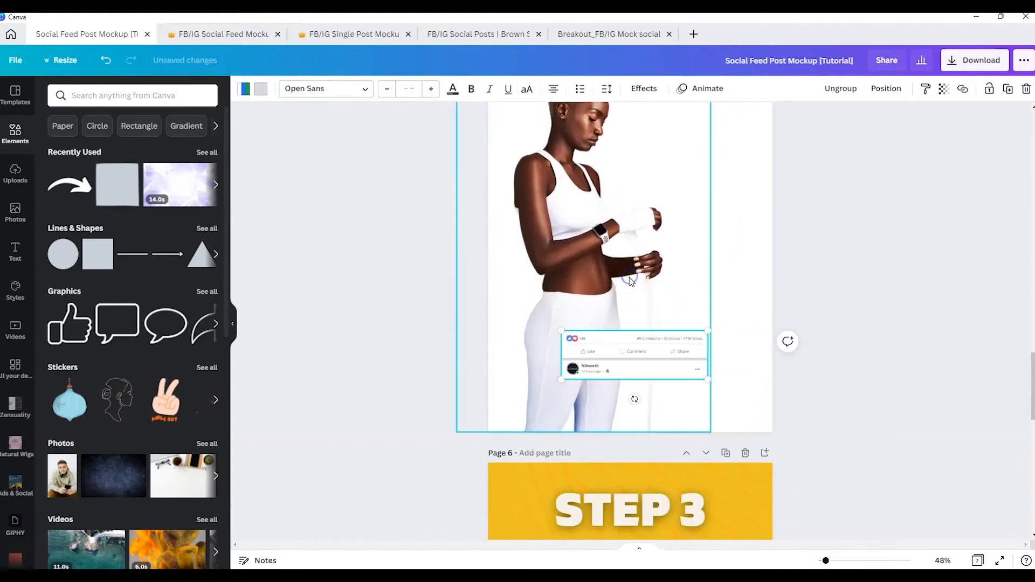
Align the feed bar with the page's left edge and scale it up to span the full page width
left_click_drag(620, 354, 544, 292)
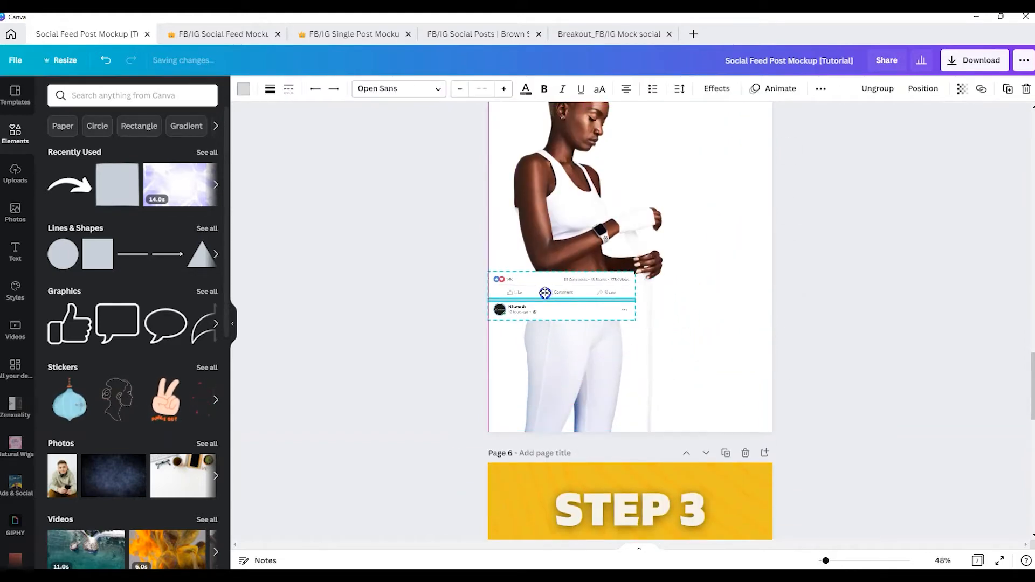
left_click_drag(634, 273, 753, 232)
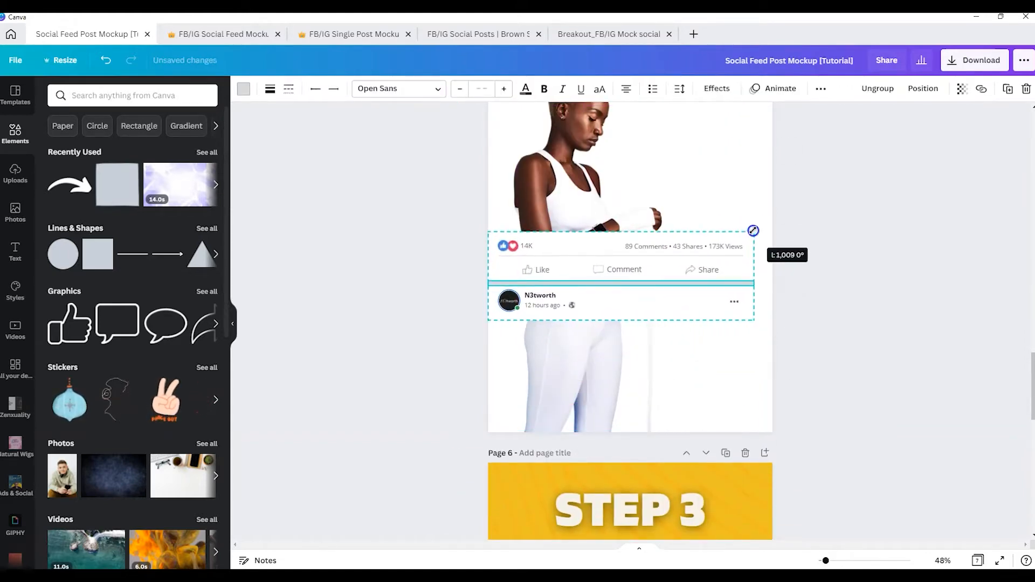
left_click_drag(754, 231, 773, 226)
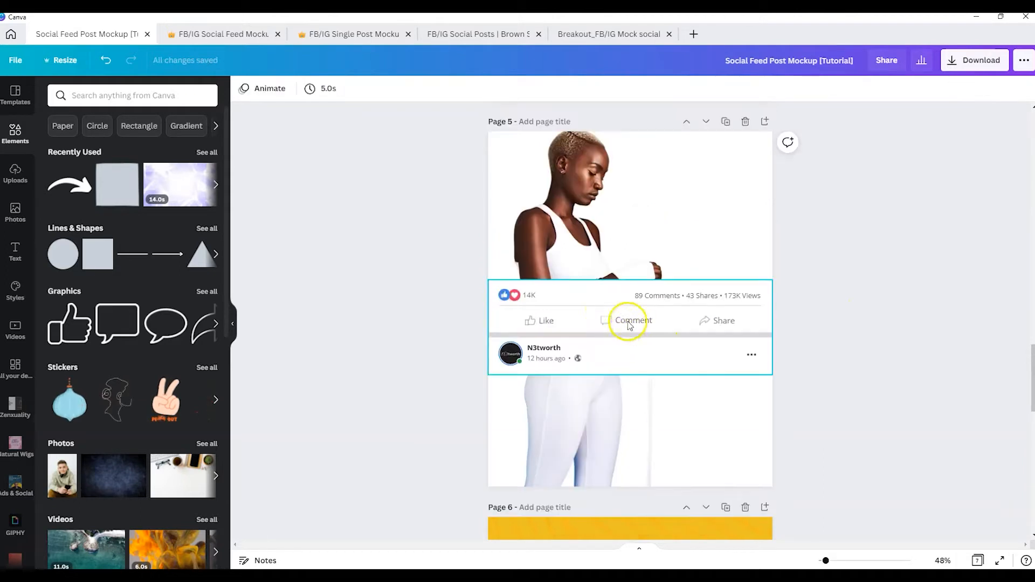
left_click(572, 294)
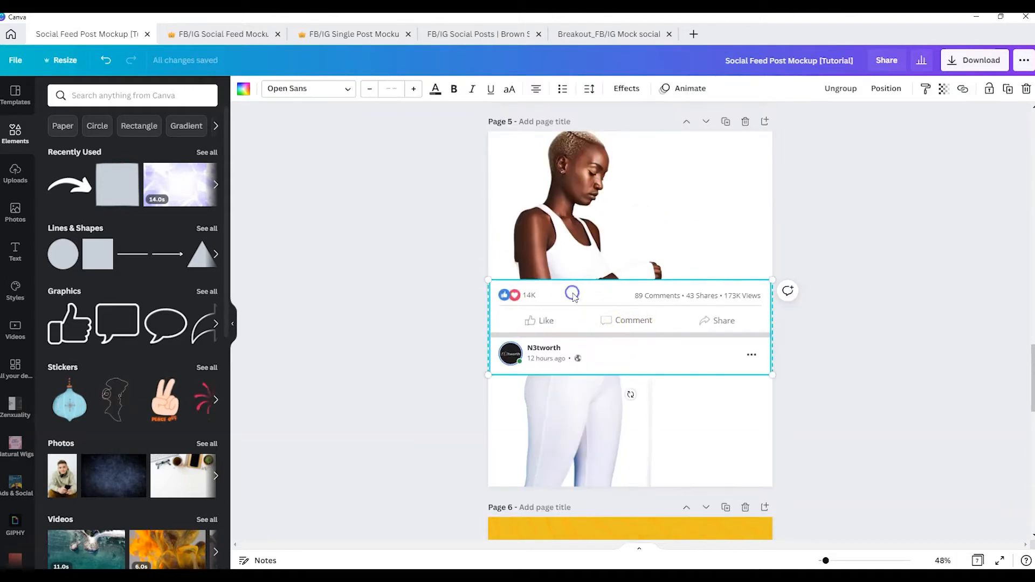
Lock the model image on page 5 in place
left_click(586, 206)
left_click(986, 91)
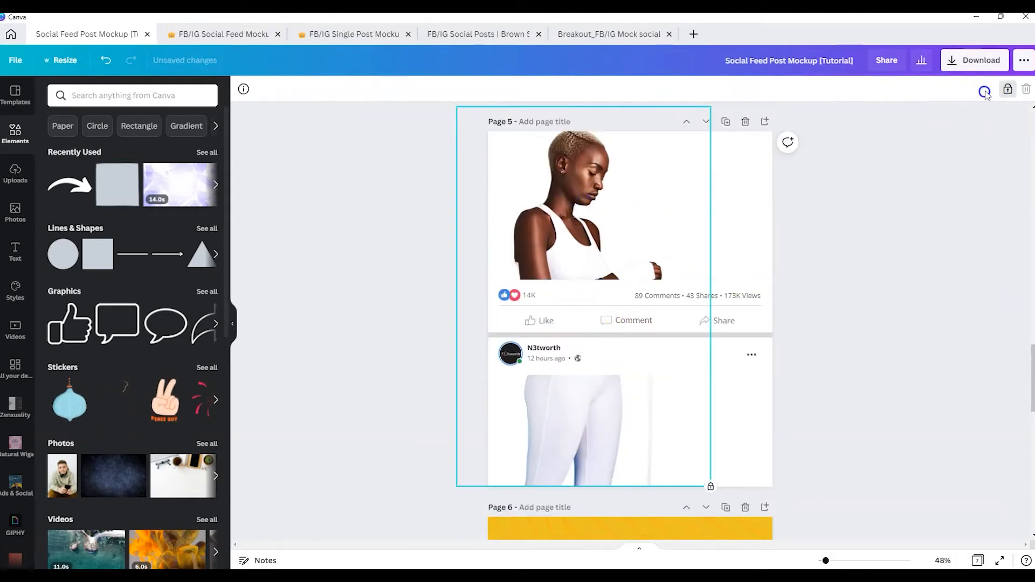
left_click(915, 233)
Ungroup the Facebook feed bar into its individual elements
left_click(710, 314)
left_click(877, 86)
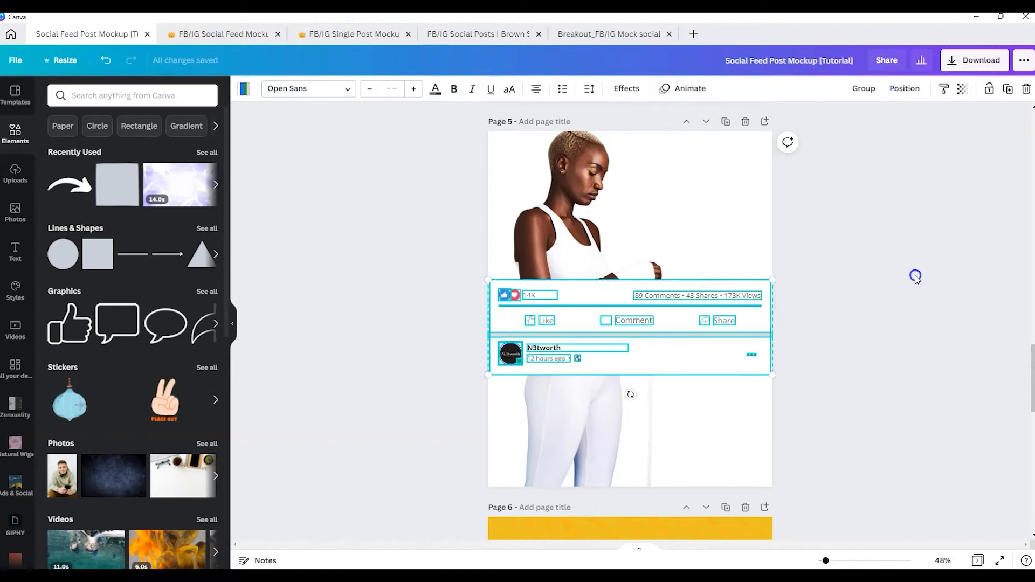
left_click(915, 275)
Examine the feed bar's text and divider line, and view the source details of the comment icon
left_click(667, 296)
left_click(659, 305)
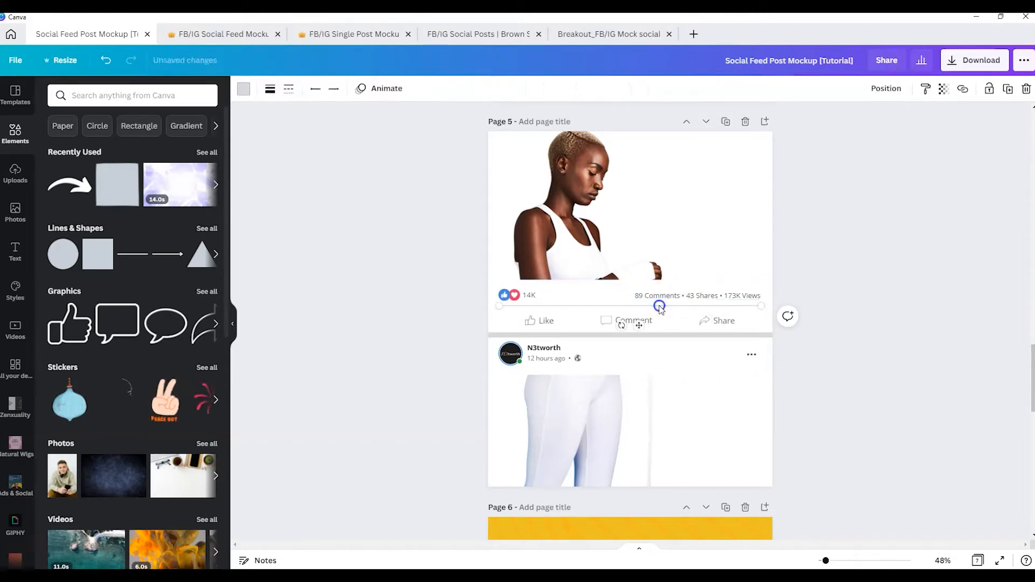
left_click(671, 297)
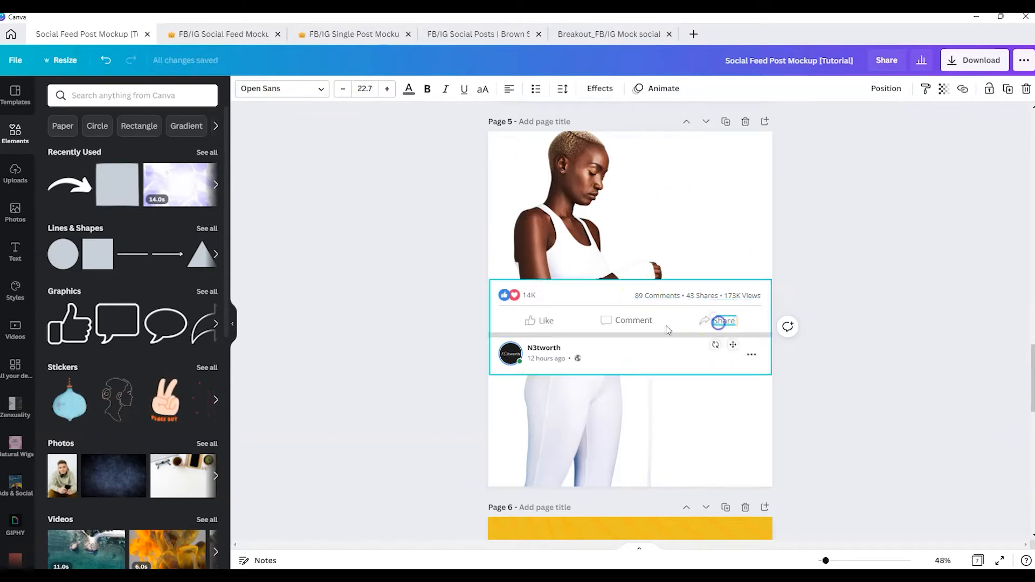
left_click(607, 320)
left_click(383, 88)
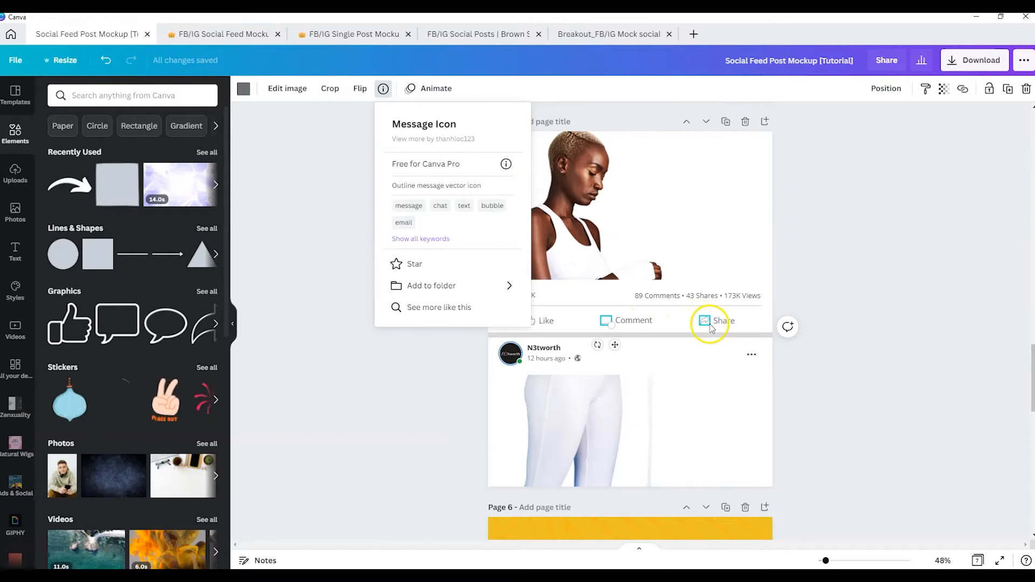
left_click(857, 274)
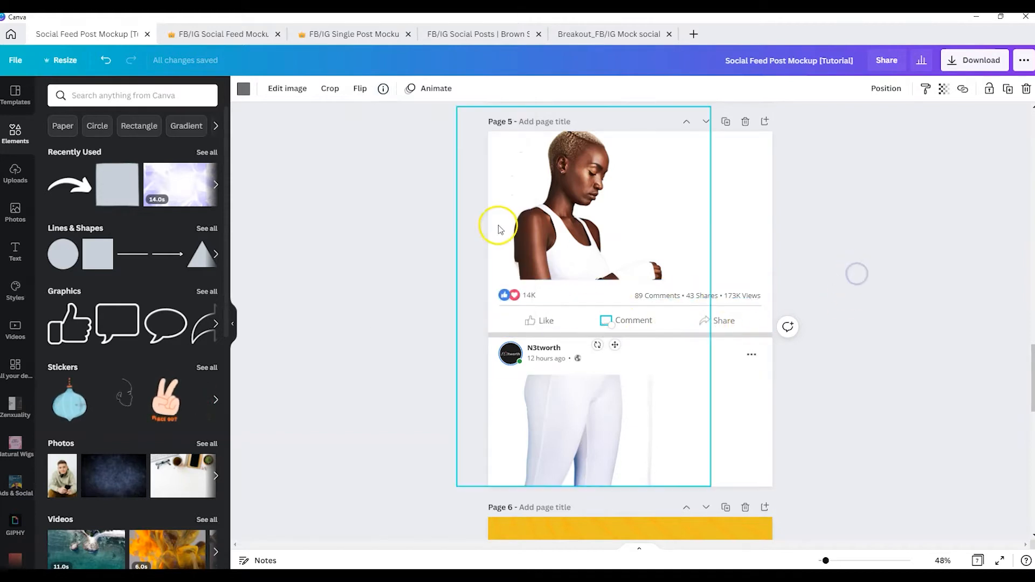
left_click(416, 319)
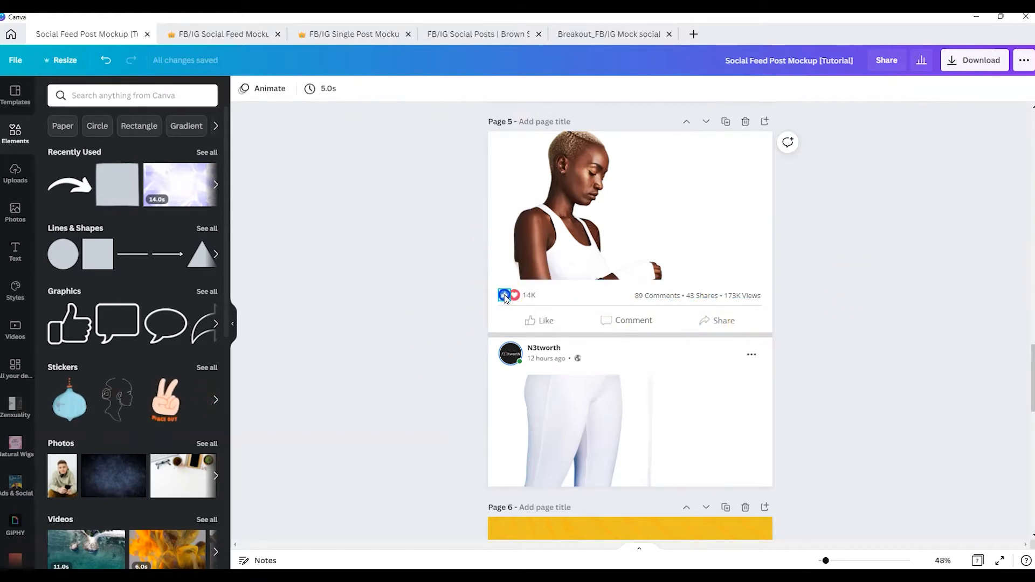
View the source details of the blue like icon and the red heart icon in the feed bar
left_click(505, 295)
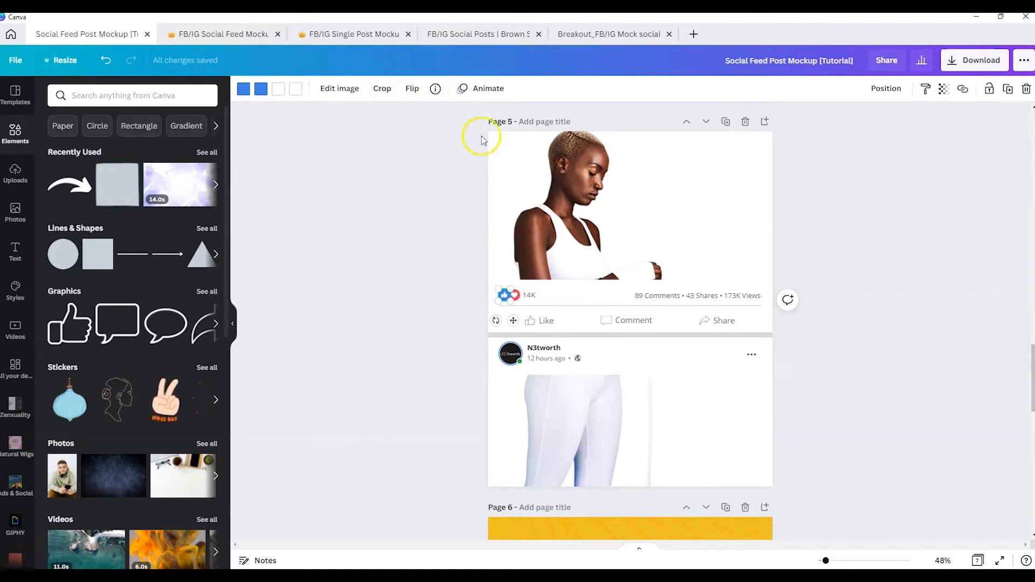
left_click(426, 304)
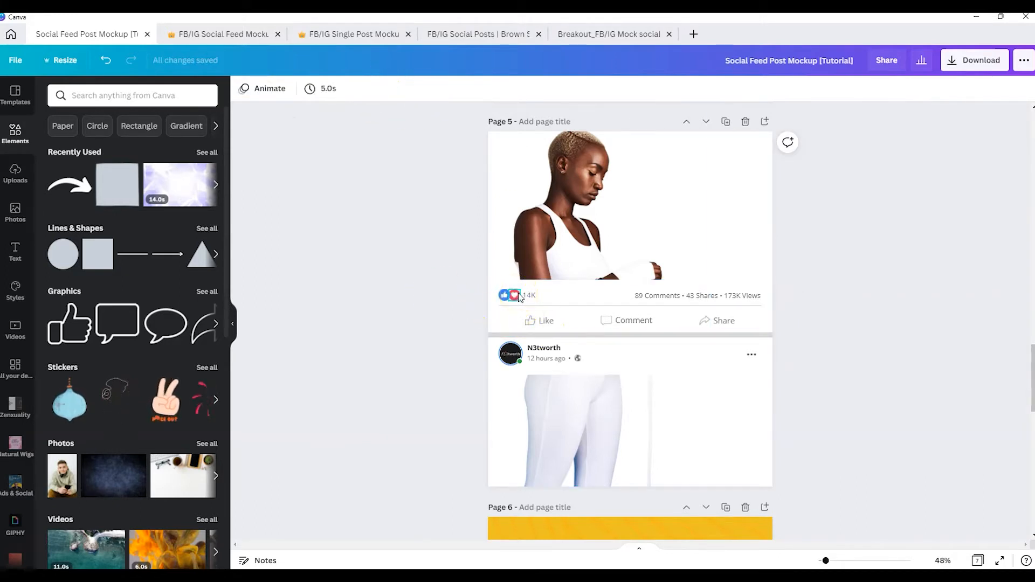
left_click(519, 294)
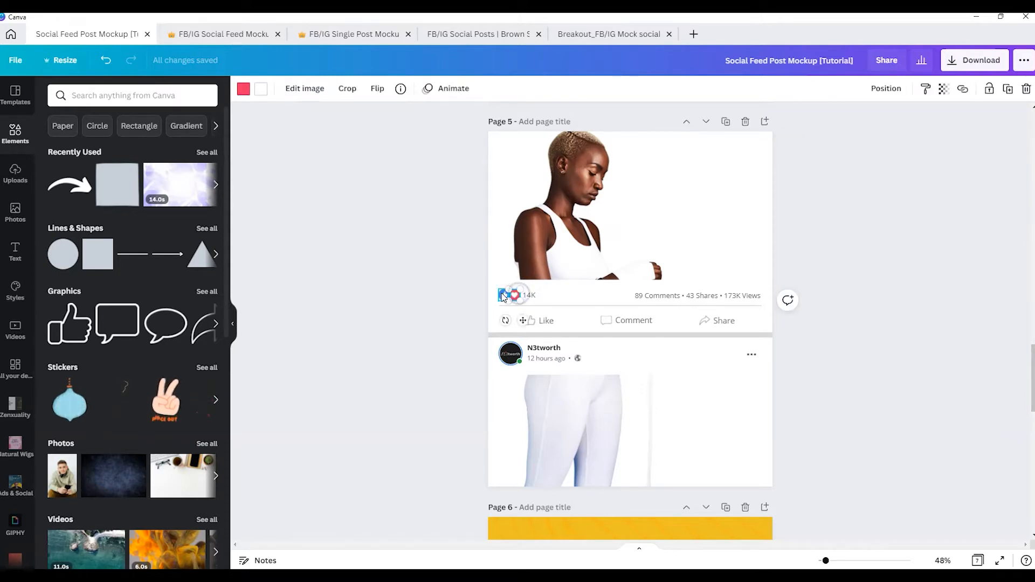
left_click(503, 294)
left_click(435, 88)
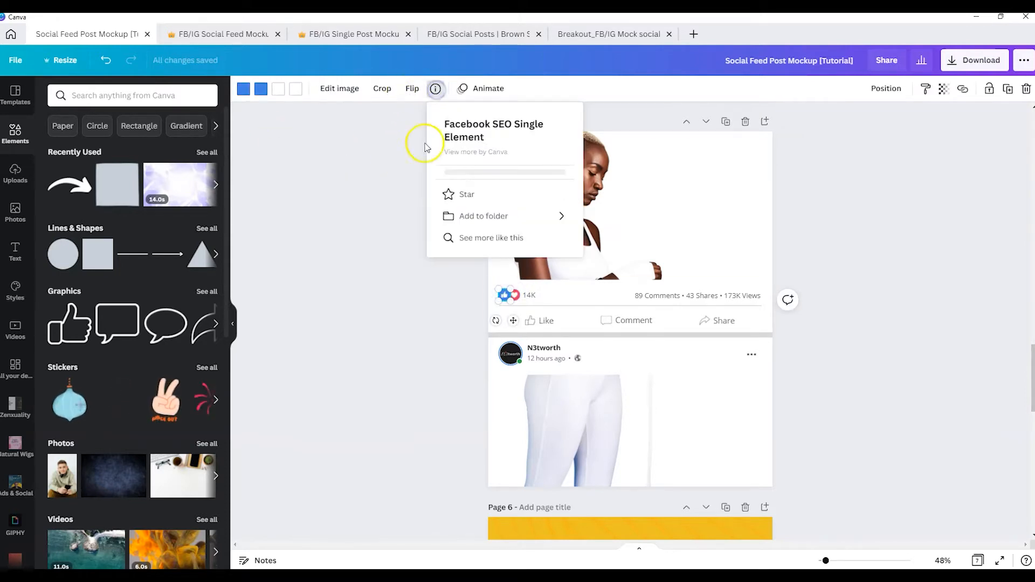
left_click(363, 288)
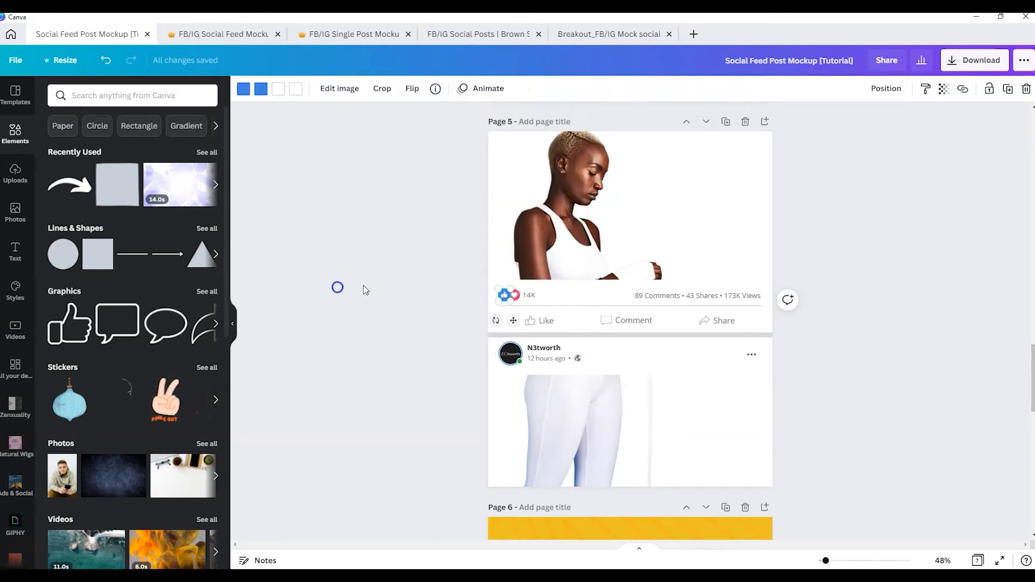
left_click(515, 295)
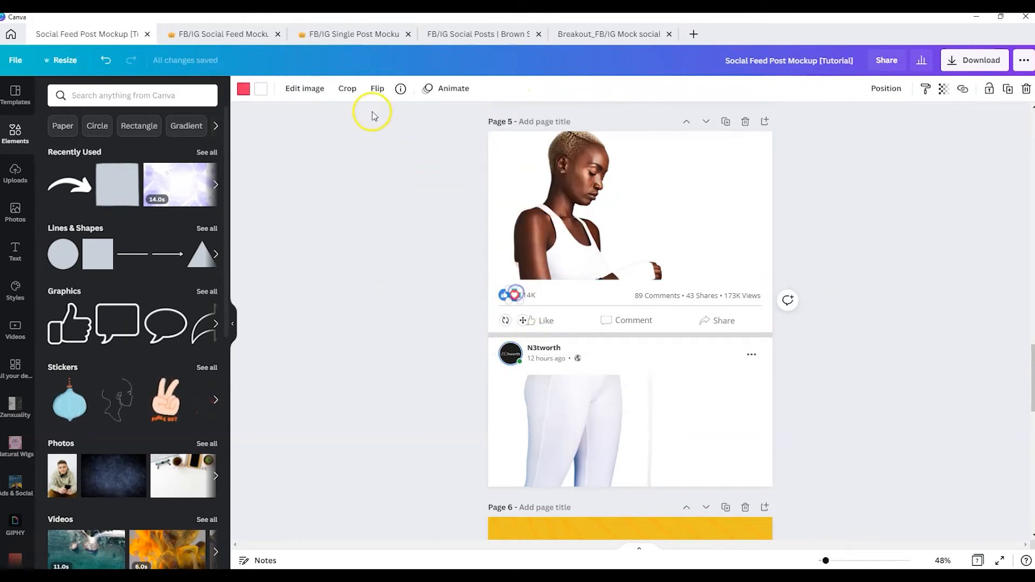
left_click(400, 89)
left_click(407, 350)
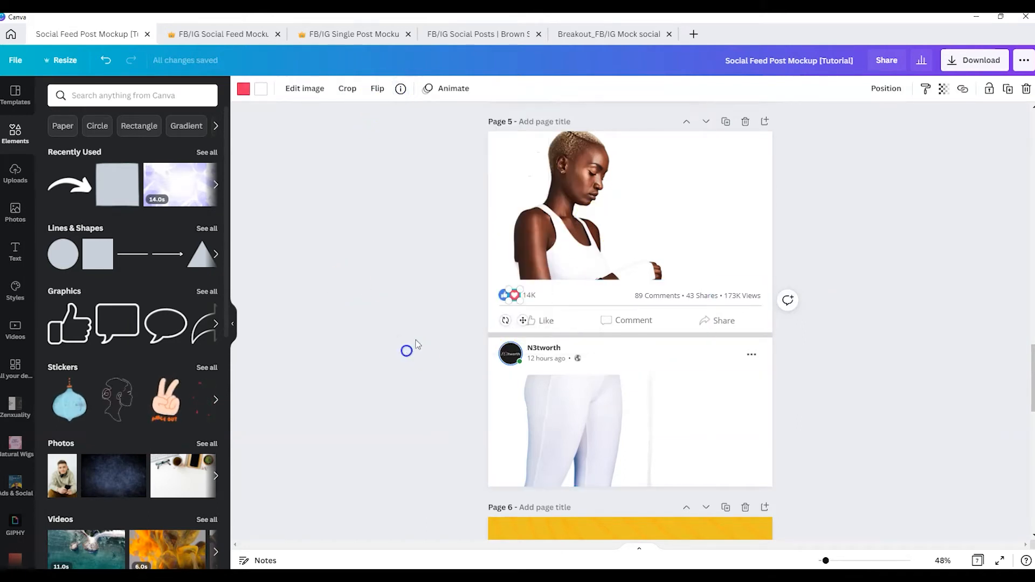
Examine the profile name, the round profile picture and the green status dot in the feed bar
left_click(533, 341)
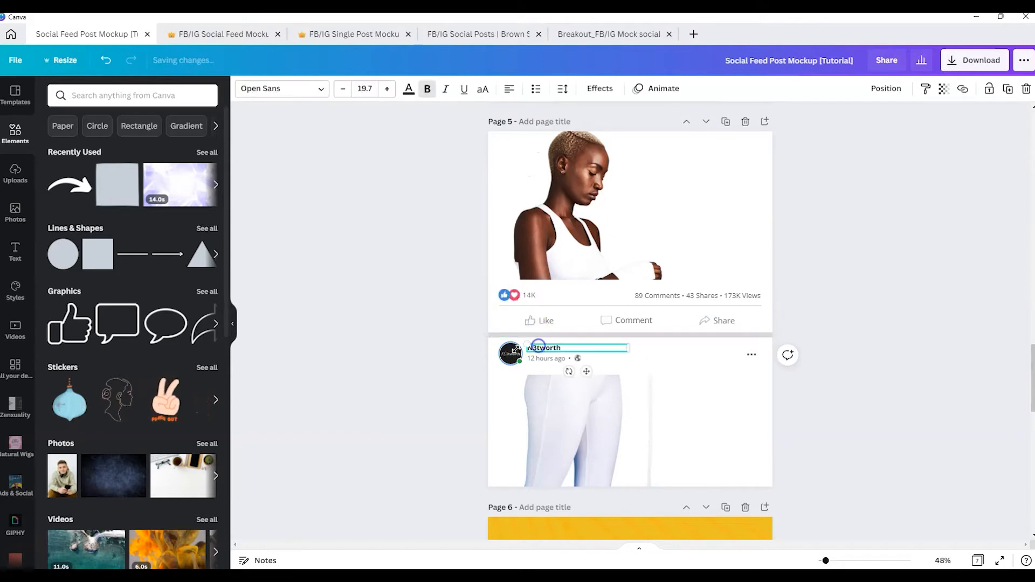
left_click(510, 357)
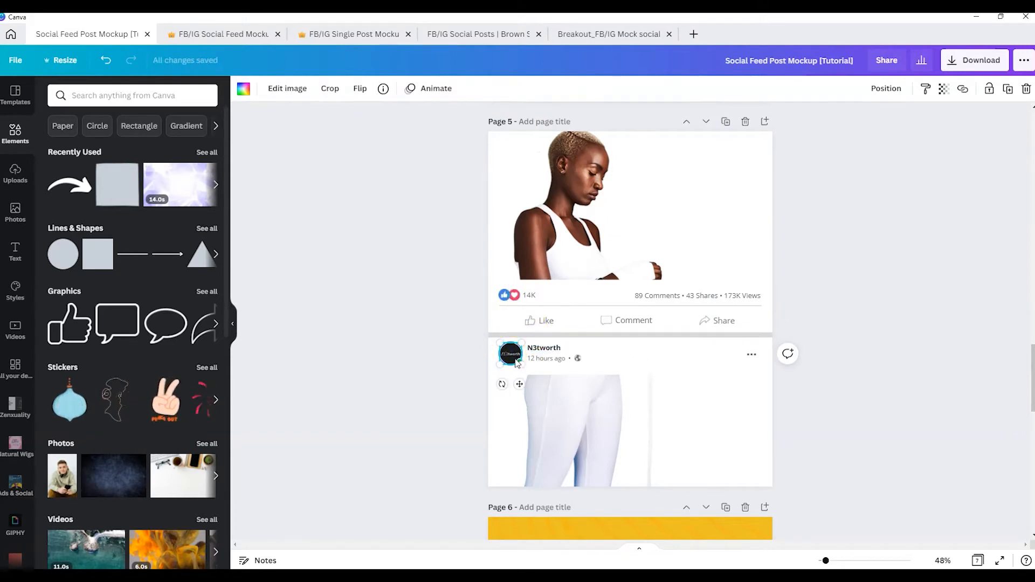
left_click(457, 362)
left_click(522, 362)
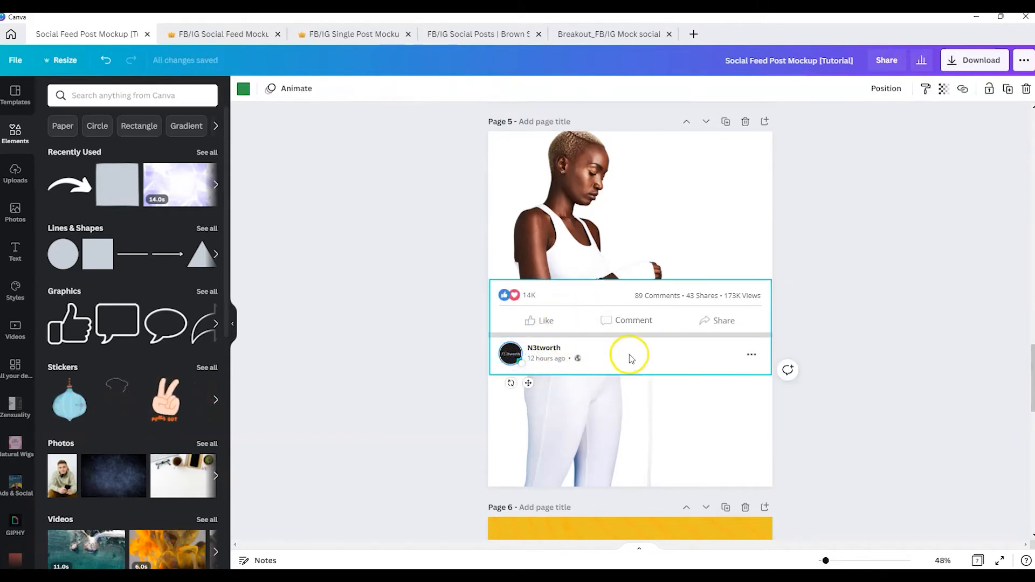
Select all of the feed bar's elements on page 5 and group them together again
left_click(904, 285)
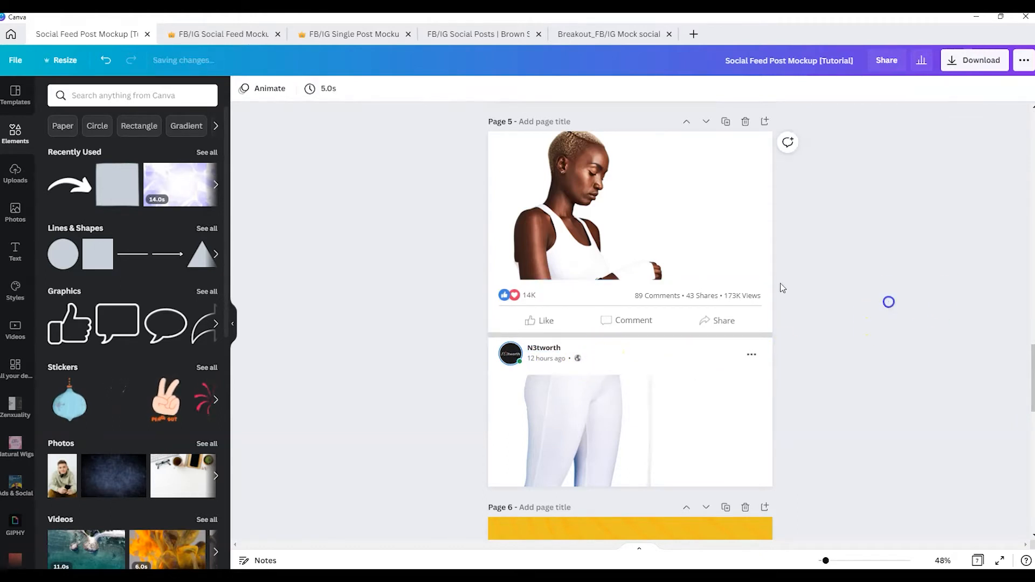
left_click_drag(426, 272, 881, 381)
left_click(865, 88)
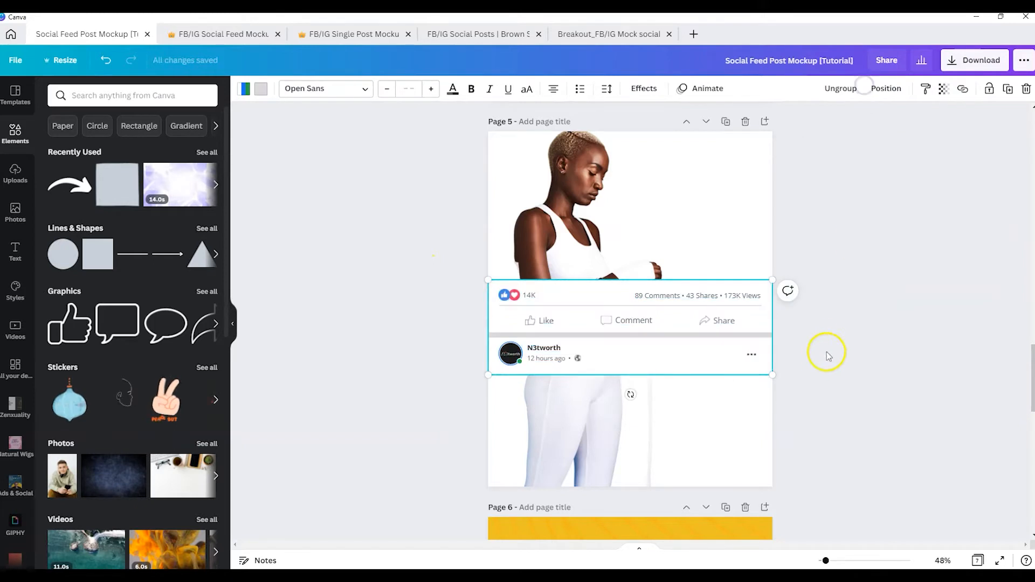
left_click(883, 280)
left_click(709, 331)
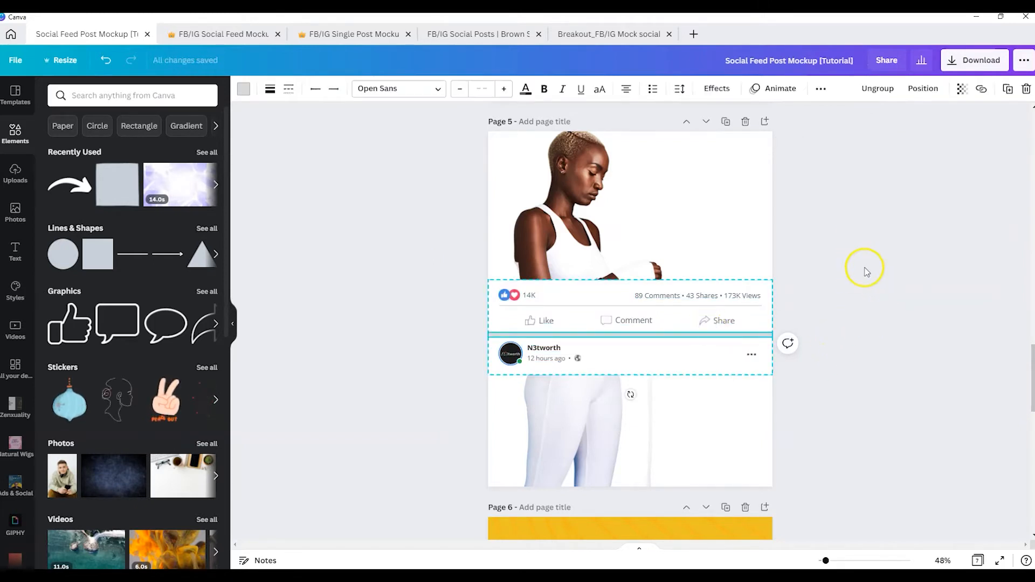
left_click(845, 286)
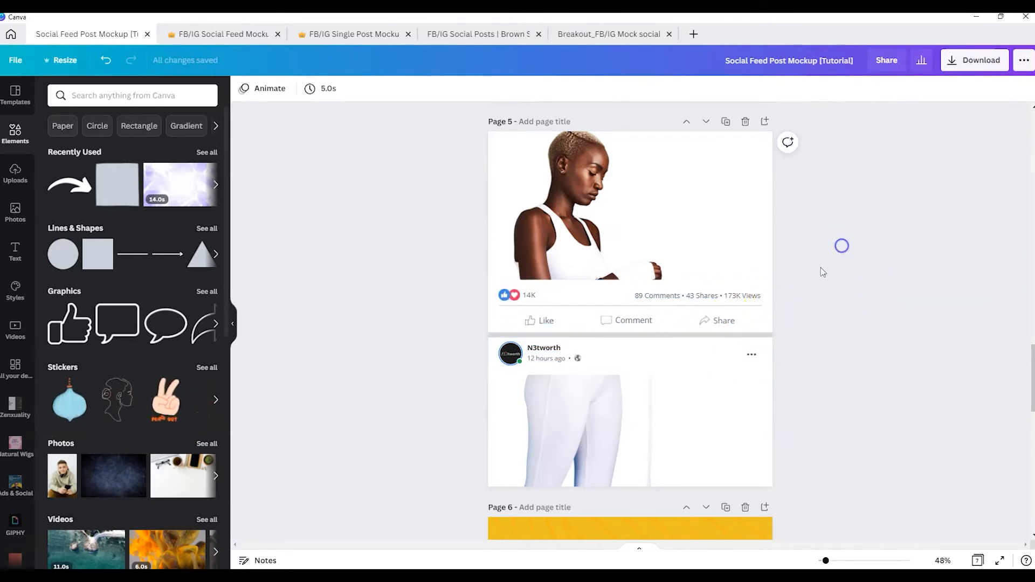
Examine the Facebook, Facebook Alt. and Instagram pages of the FB/IG Social Feed Mockup Template, individually and in an overview
left_click(232, 34)
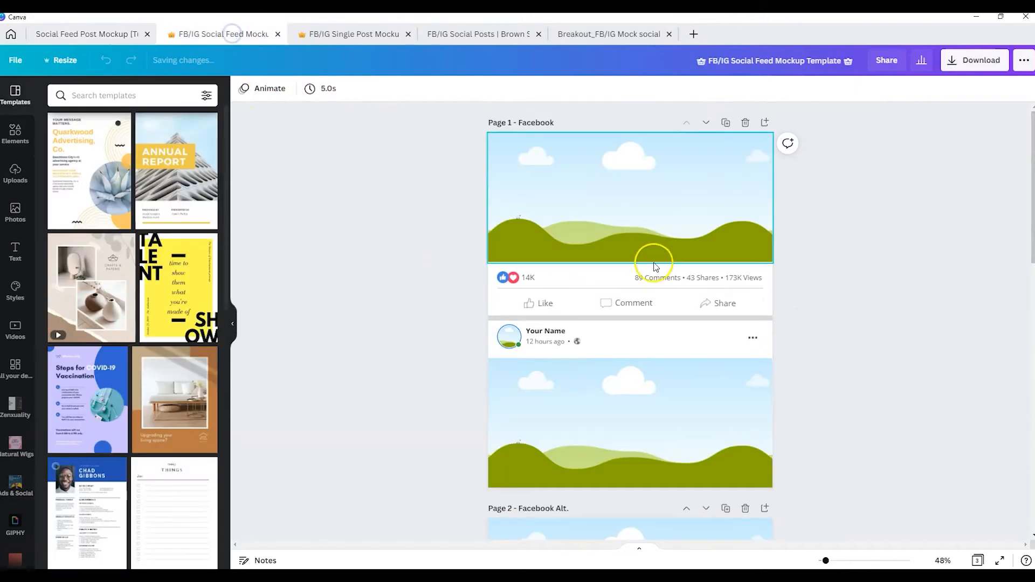
scroll(657, 248, "down", 5)
scroll(658, 253, "down", 10)
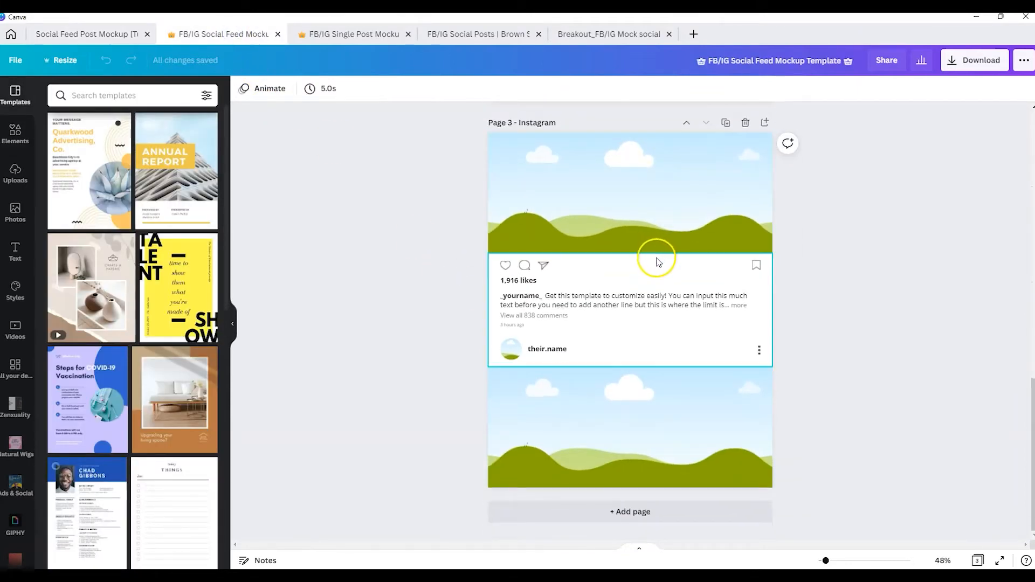
scroll(658, 264, "up", 4)
left_click(976, 561)
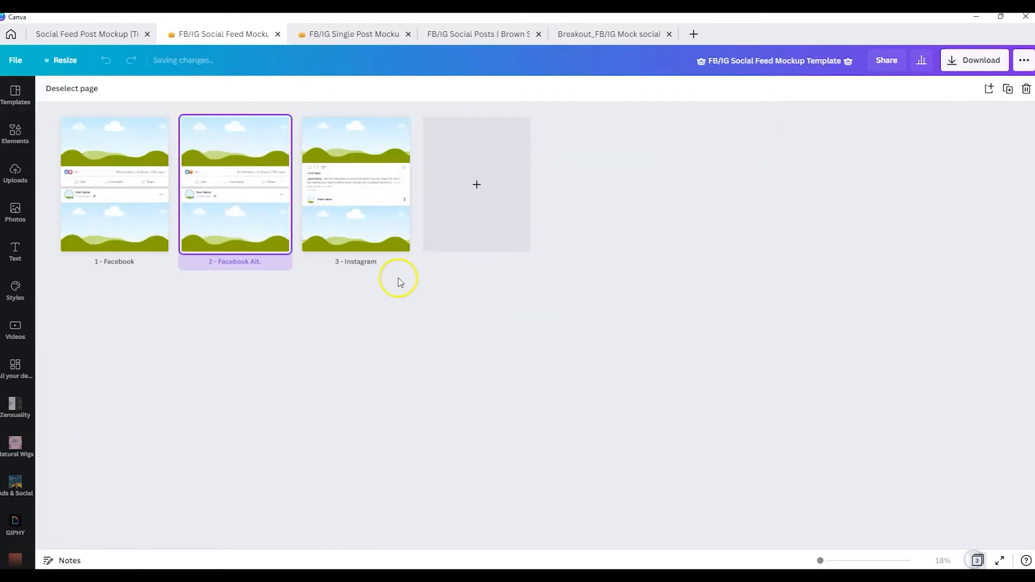
Examine the pages of the FB/IG Single Post Mockup Template and compare their overview with that of the Social Feed Mockup Template
left_click(329, 33)
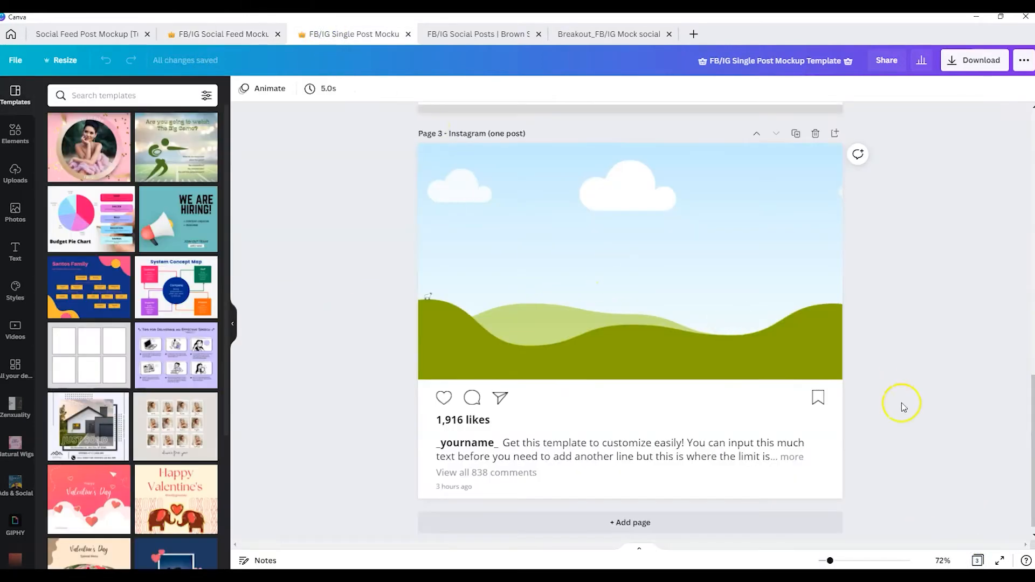
scroll(823, 387, "up", 6)
scroll(821, 375, "down", 6)
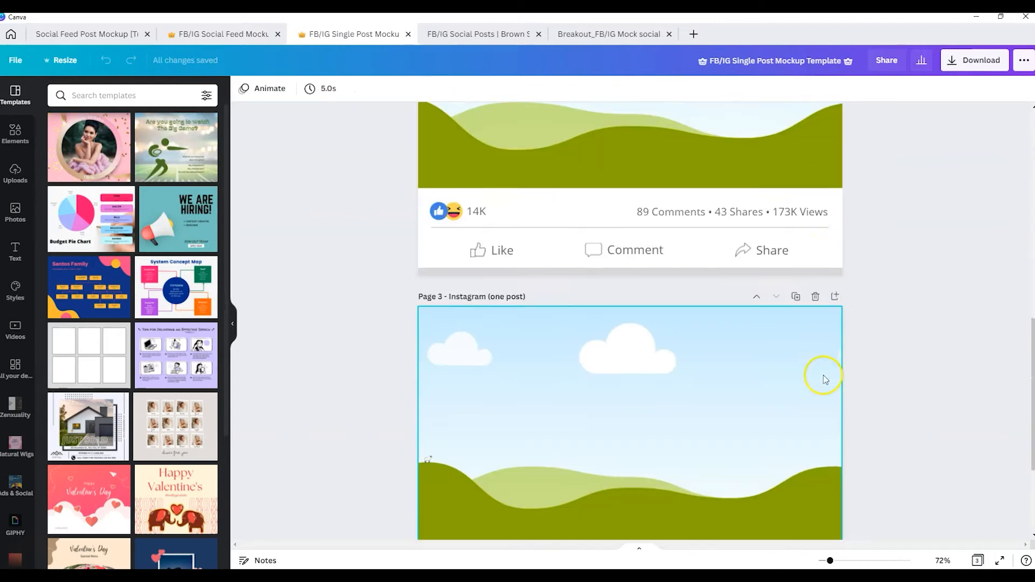
left_click(978, 561)
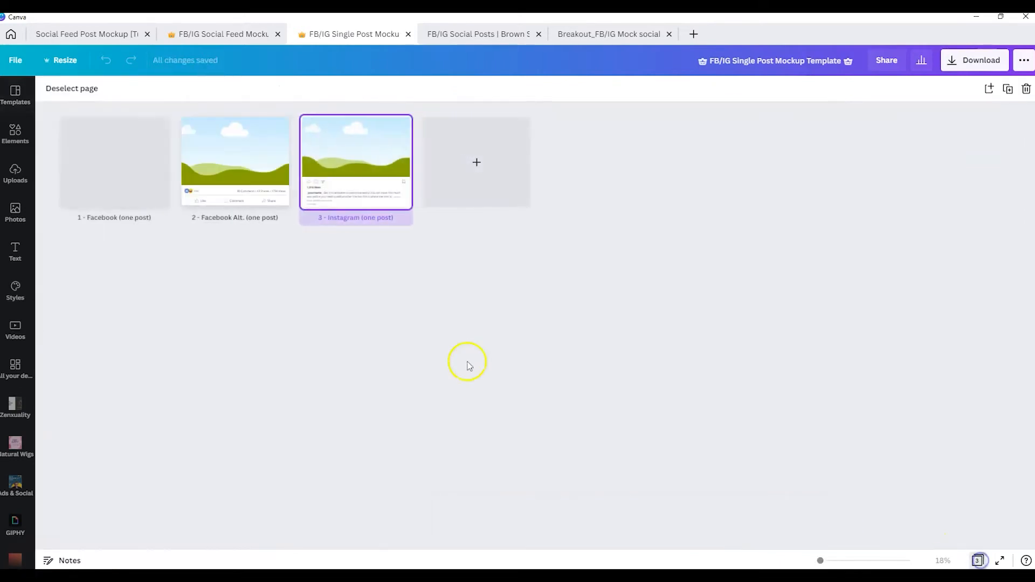
left_click(218, 35)
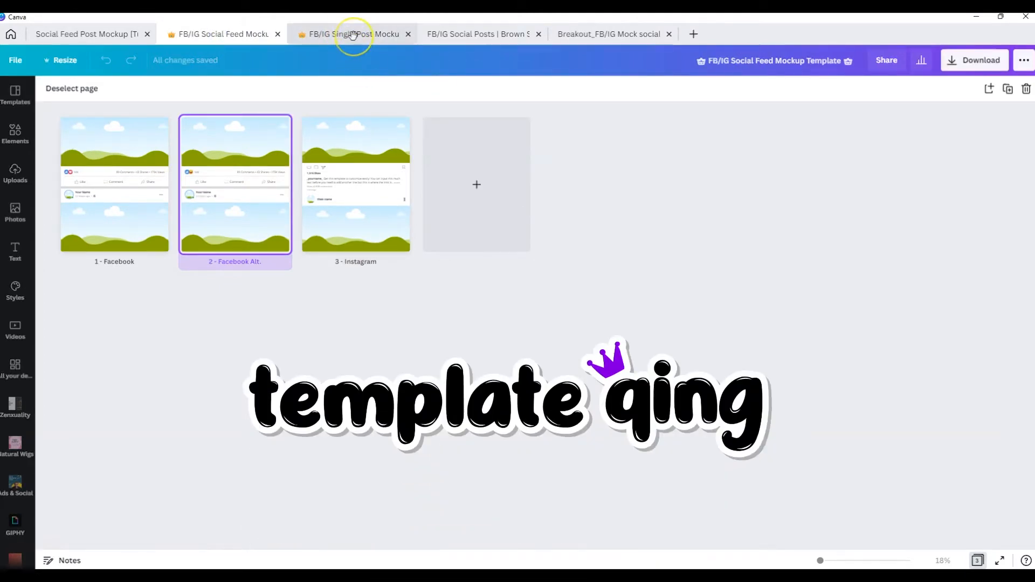
left_click(334, 35)
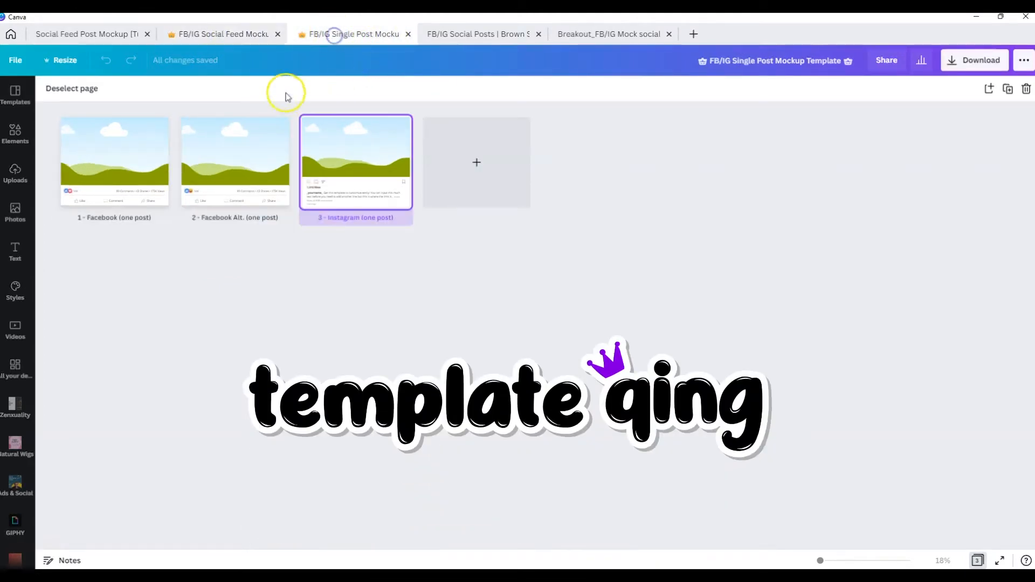
left_click(220, 33)
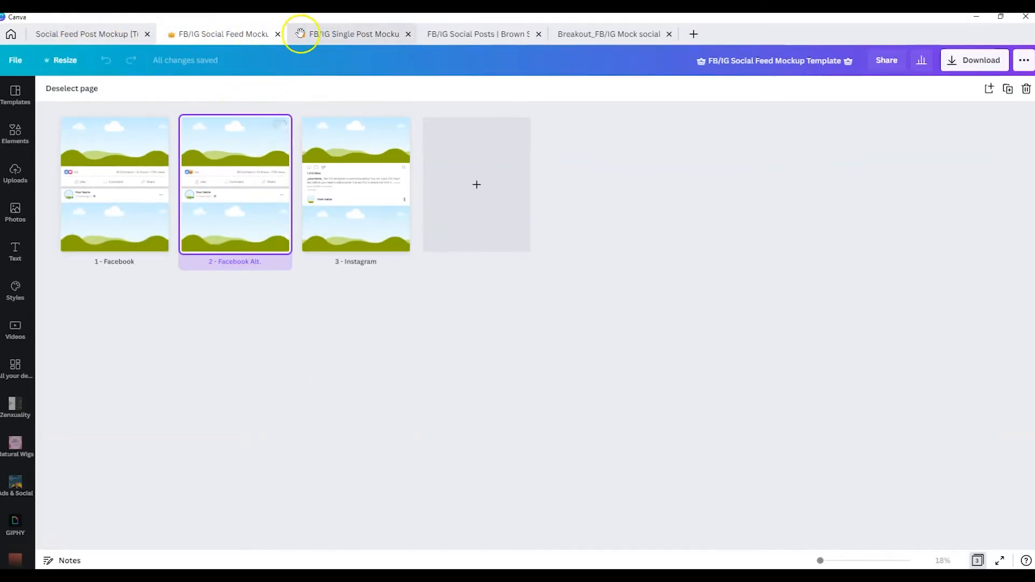
Return to the Social Feed Post Mockup [Tutorial] design and move page 5's grouped feed bar down to just beneath the model's hands
left_click(91, 34)
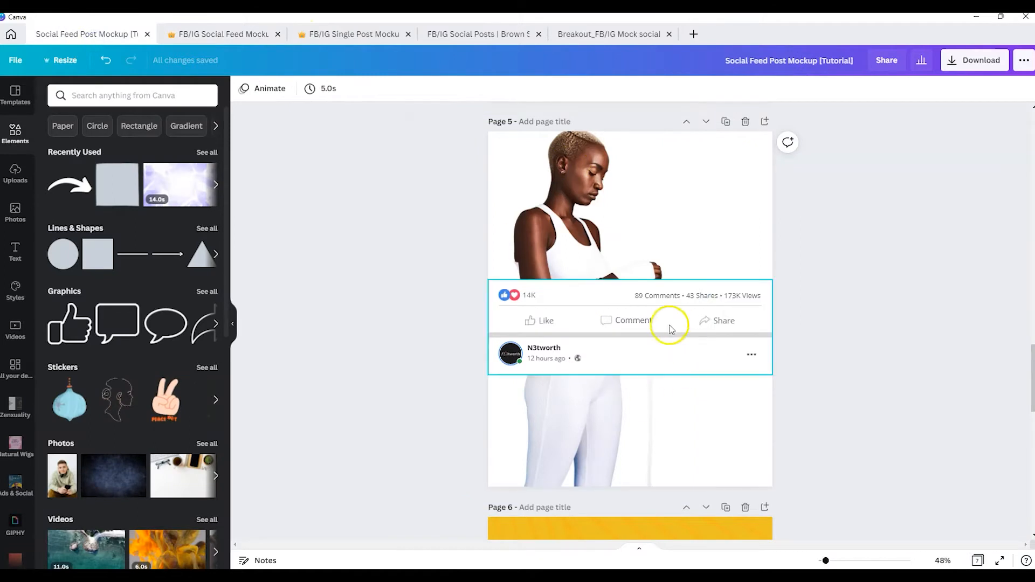
left_click(813, 304)
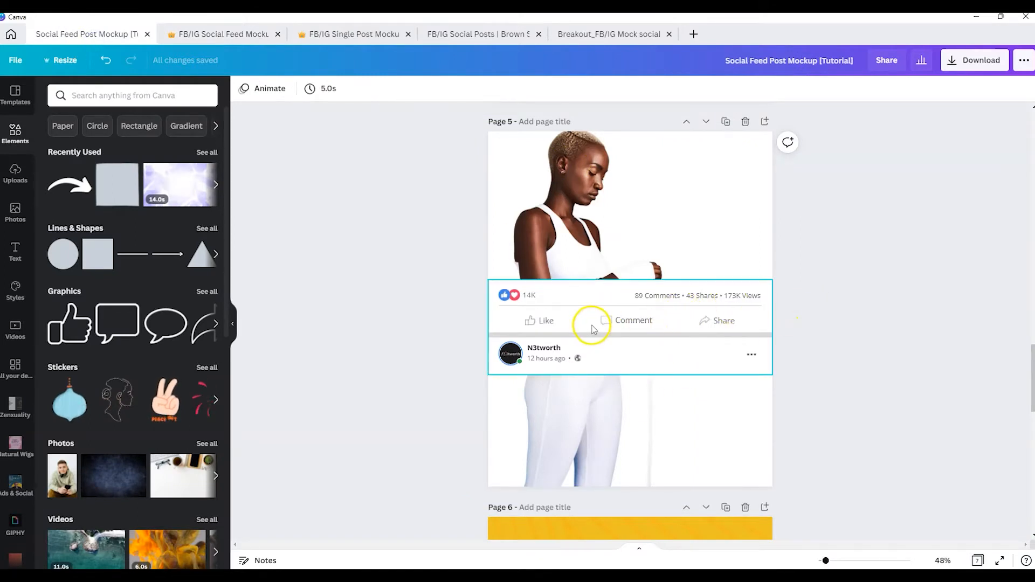
left_click(592, 327)
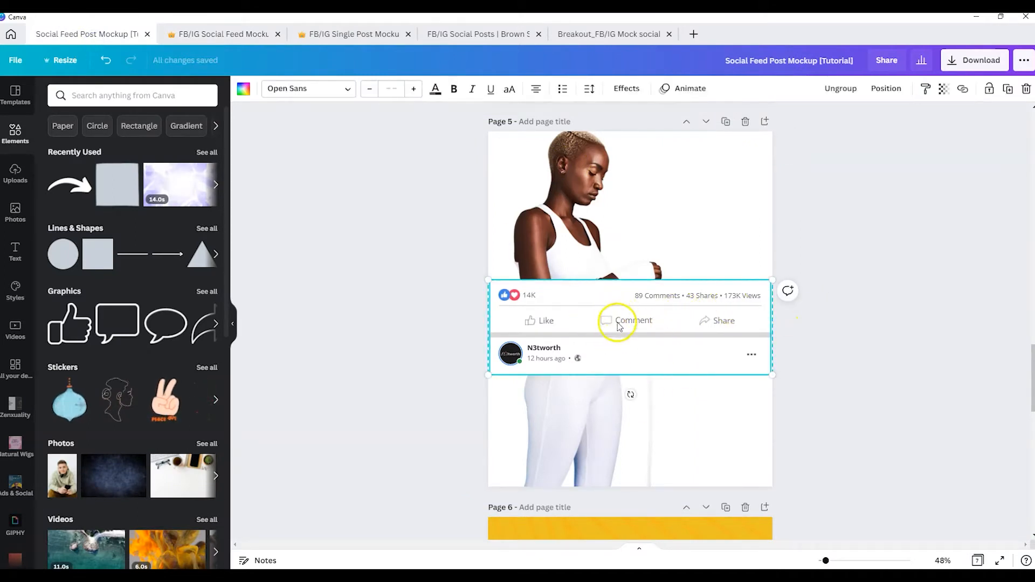
left_click(617, 323)
left_click(615, 323)
left_click_drag(617, 326, 618, 382)
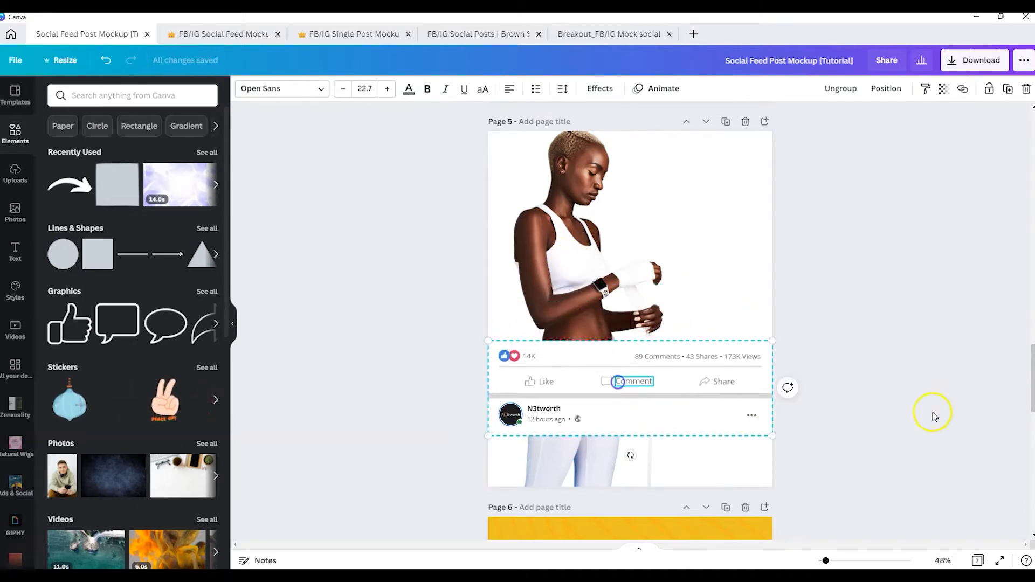
left_click(894, 282)
left_click(633, 284)
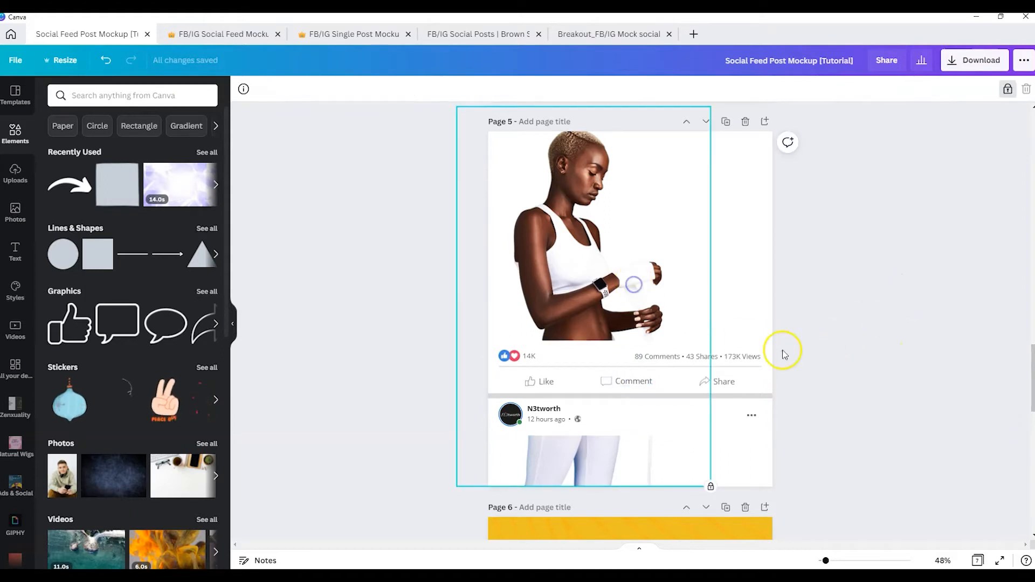
Review the Step 2 instructions and example on page 4, and return to the model and feed bar on page 5
left_click(974, 562)
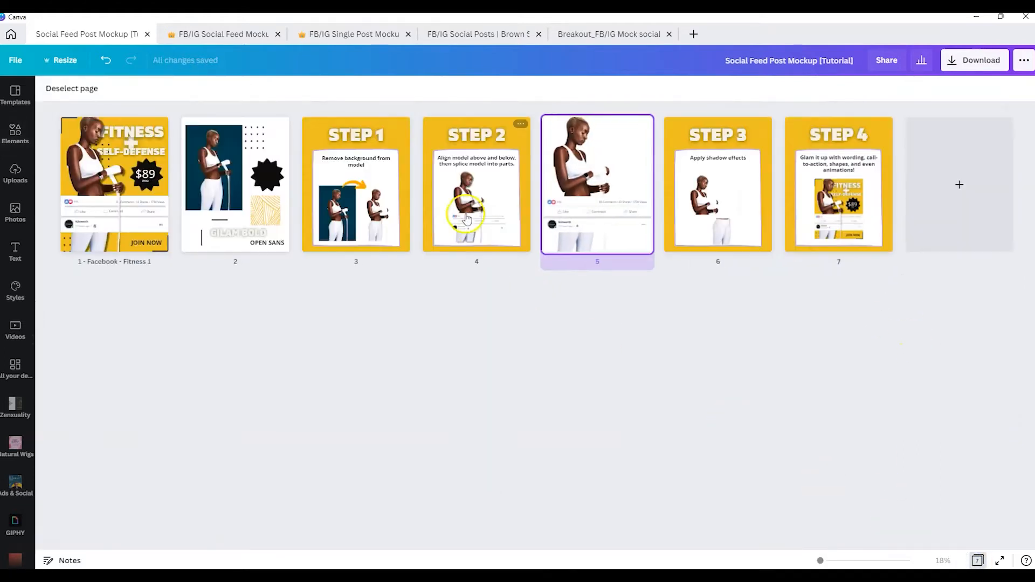
left_click(496, 205)
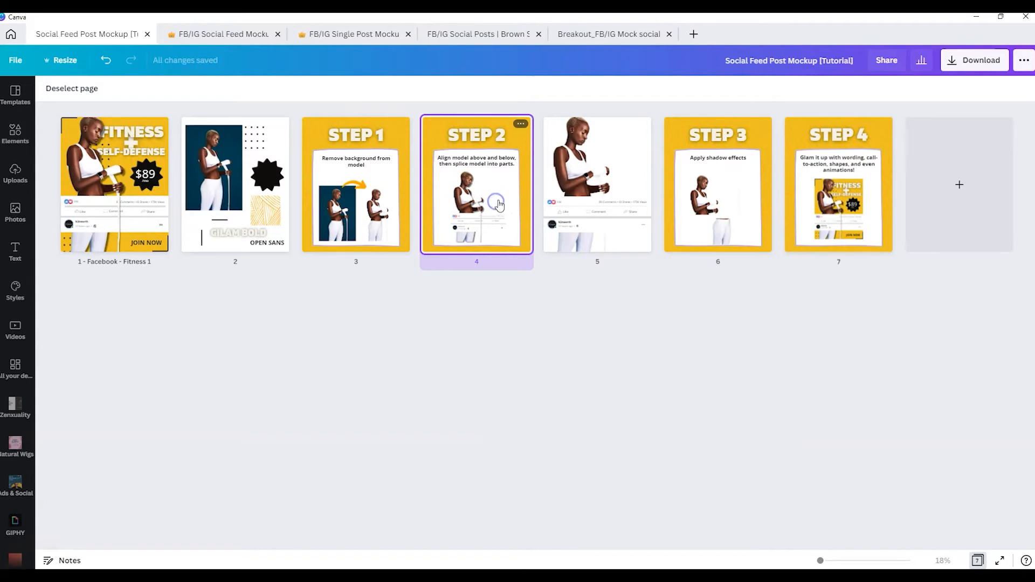
double_click(491, 173)
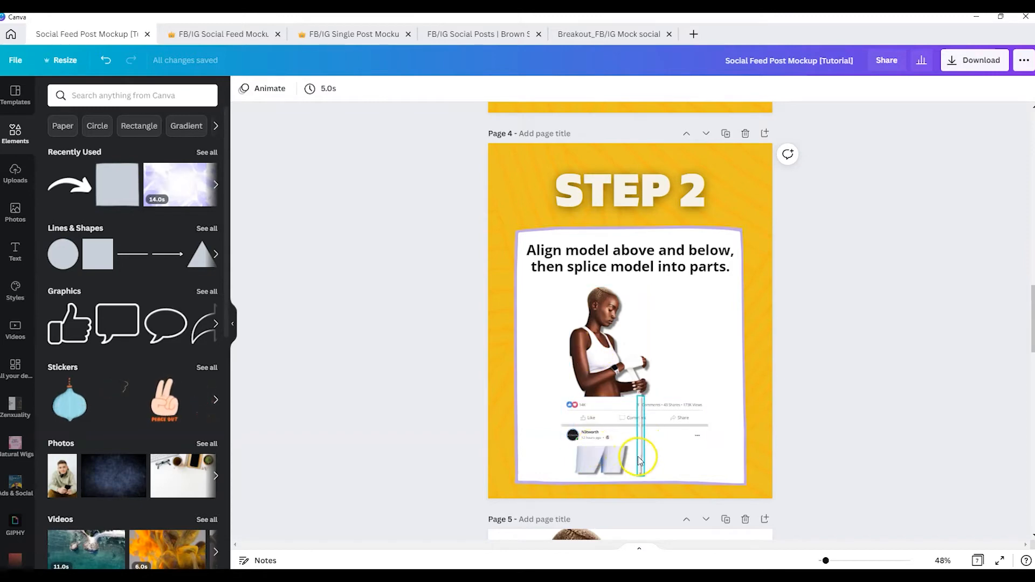
scroll(779, 474, "down", 5)
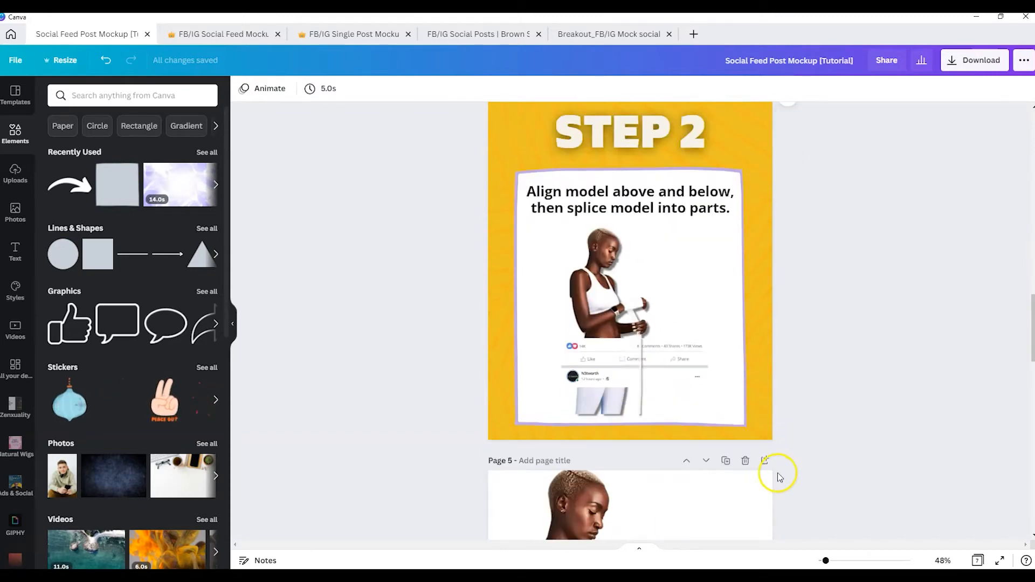
scroll(776, 455, "down", 1)
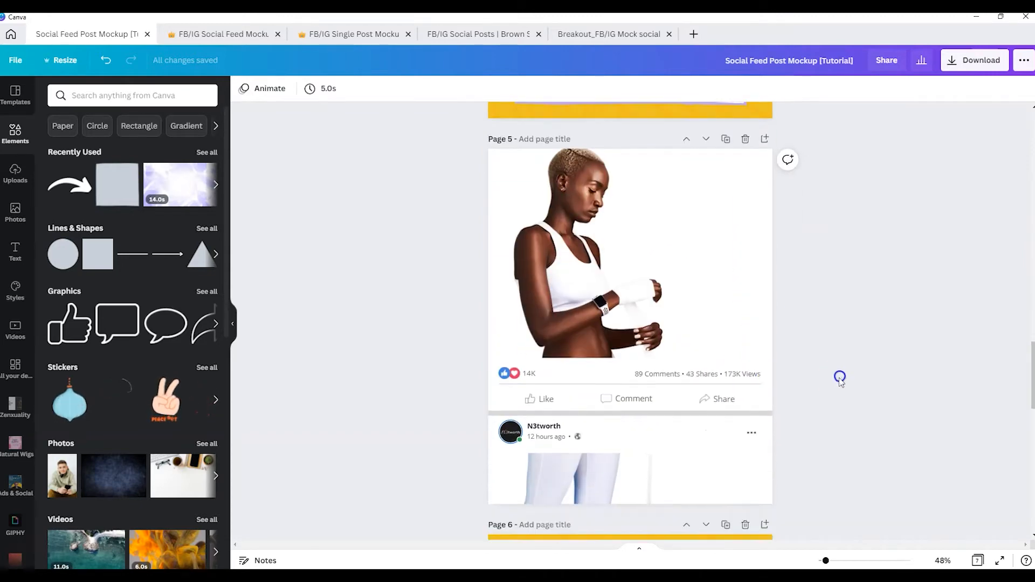
Select the overlapping copies of the model image on page 5 and examine their layering and alignment options
left_click(576, 296)
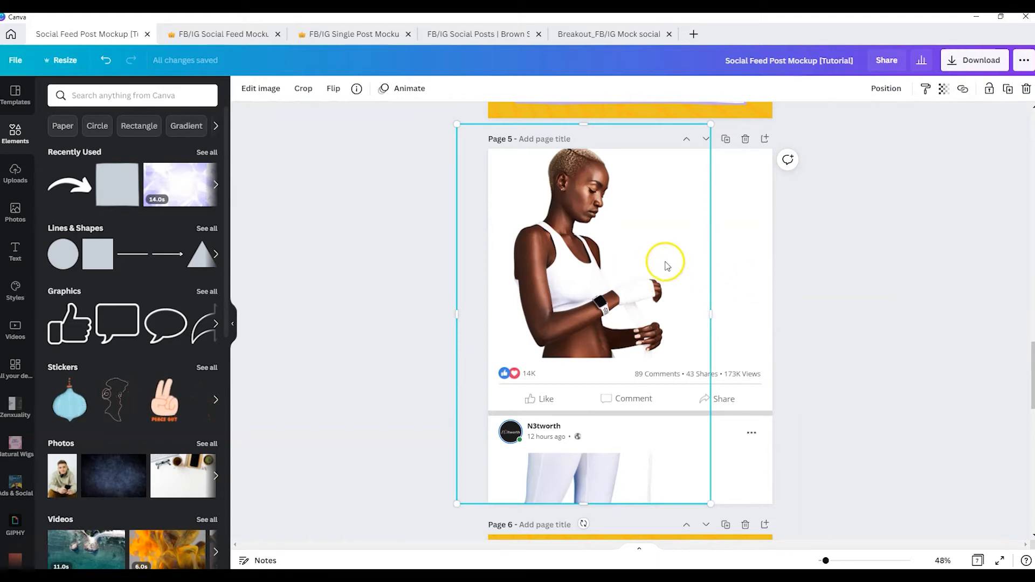
left_click_drag(562, 241, 621, 248)
left_click_drag(578, 244, 585, 236)
left_click_drag(411, 207, 722, 260)
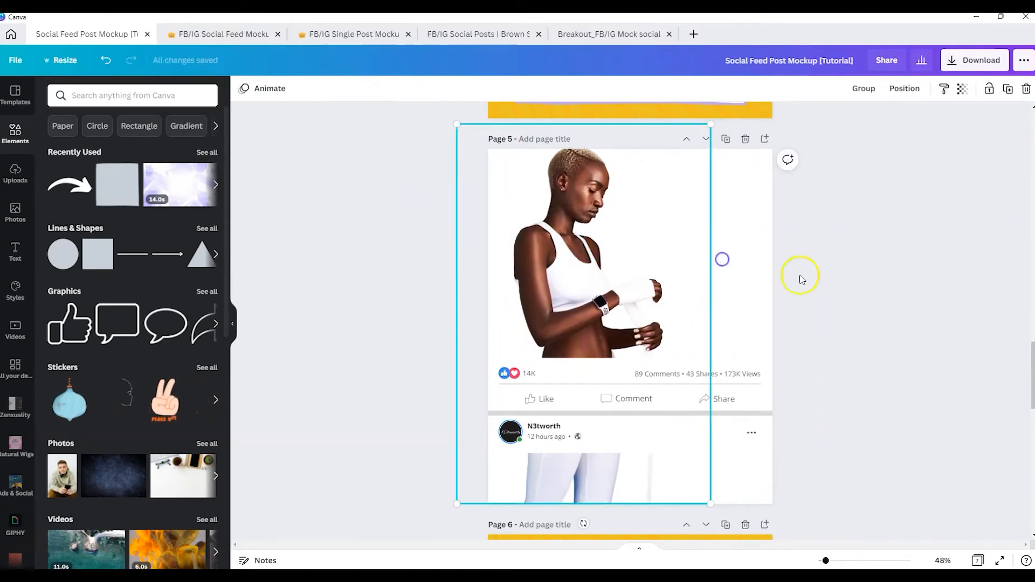
left_click(902, 89)
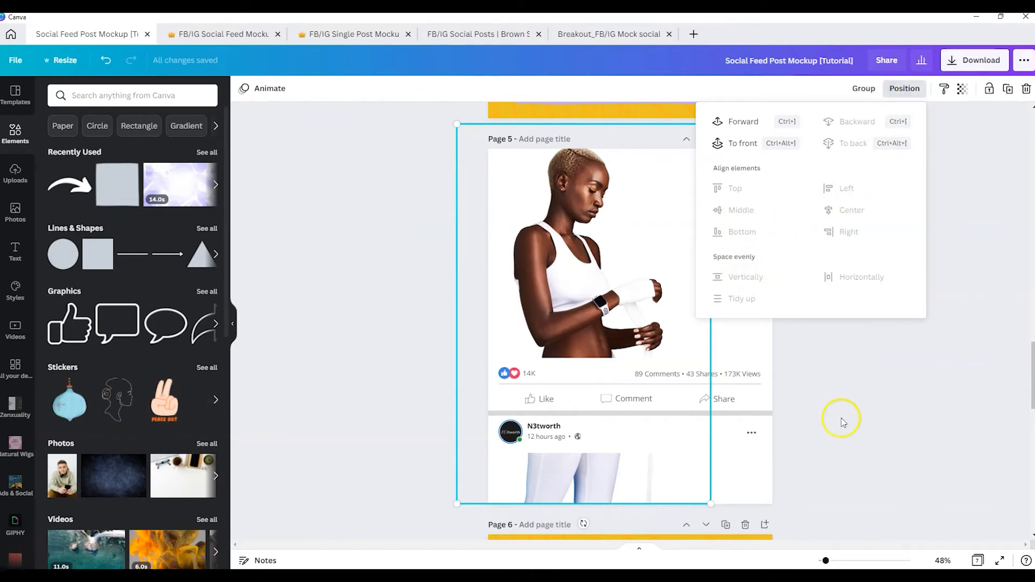
left_click(869, 381)
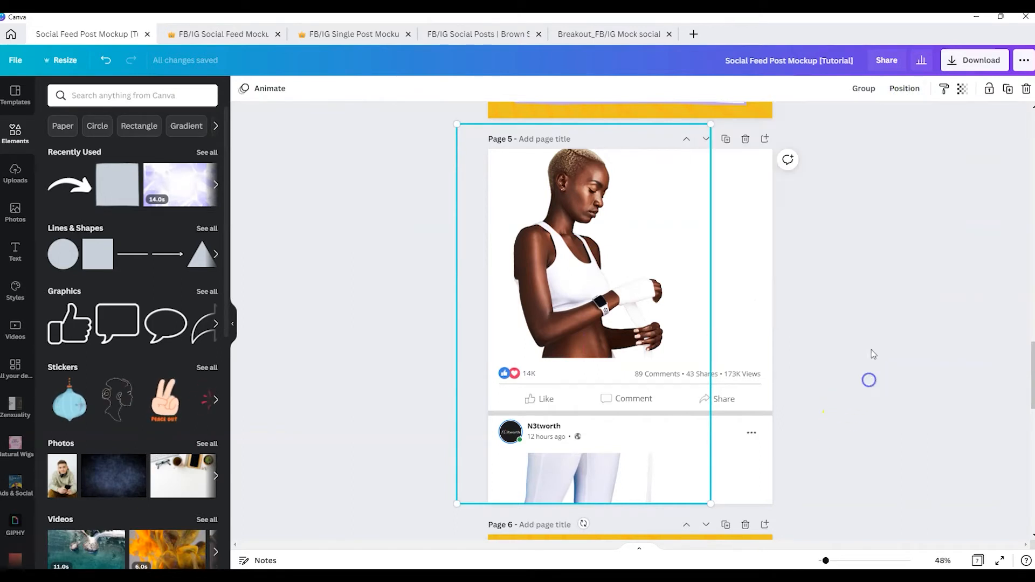
left_click(909, 89)
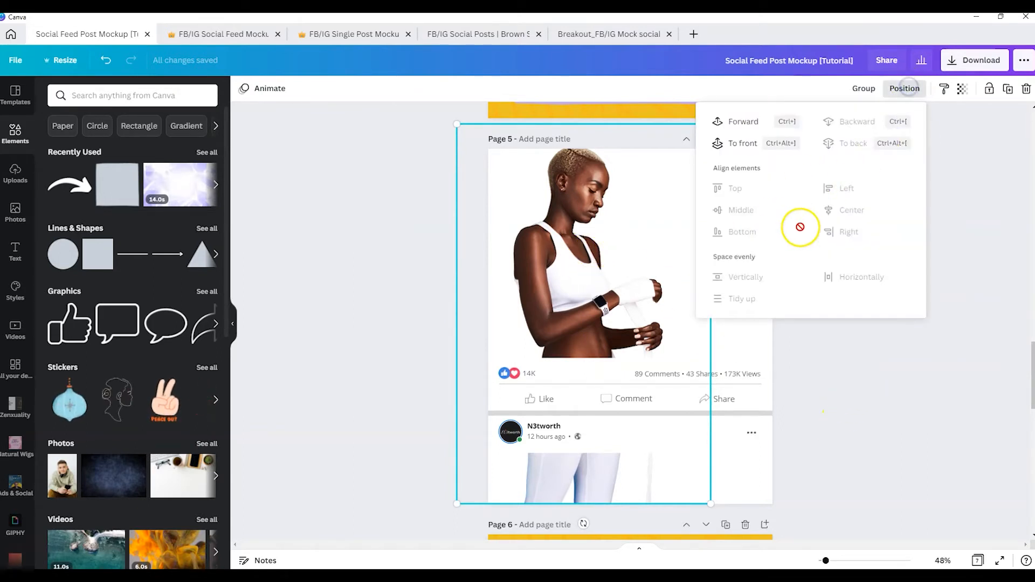
left_click(865, 419)
left_click(865, 421)
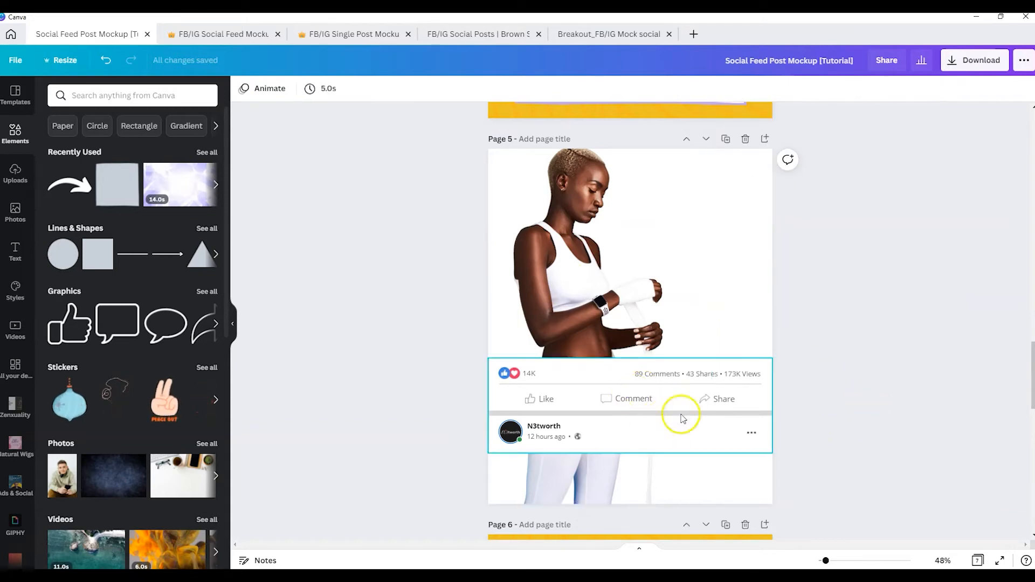
Crop one model copy to the upper body above the feed bar and a second copy to the legs below it
left_click(584, 300)
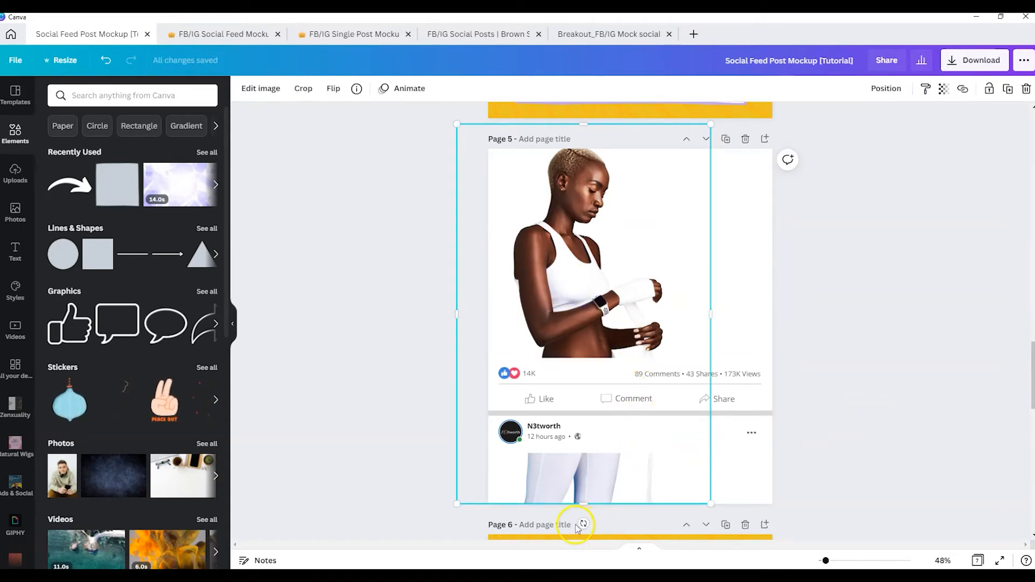
left_click_drag(588, 507, 591, 360)
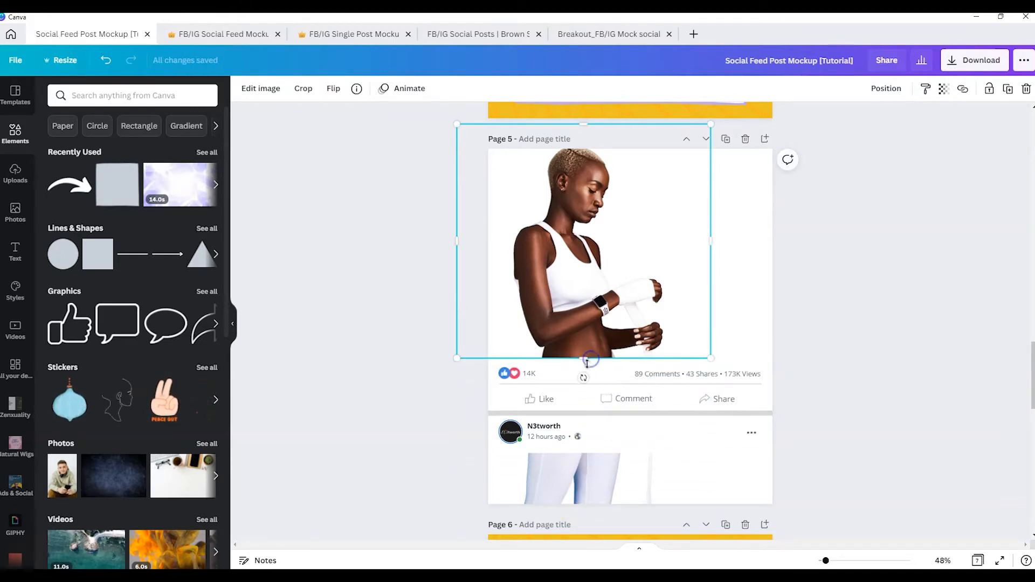
left_click(591, 487)
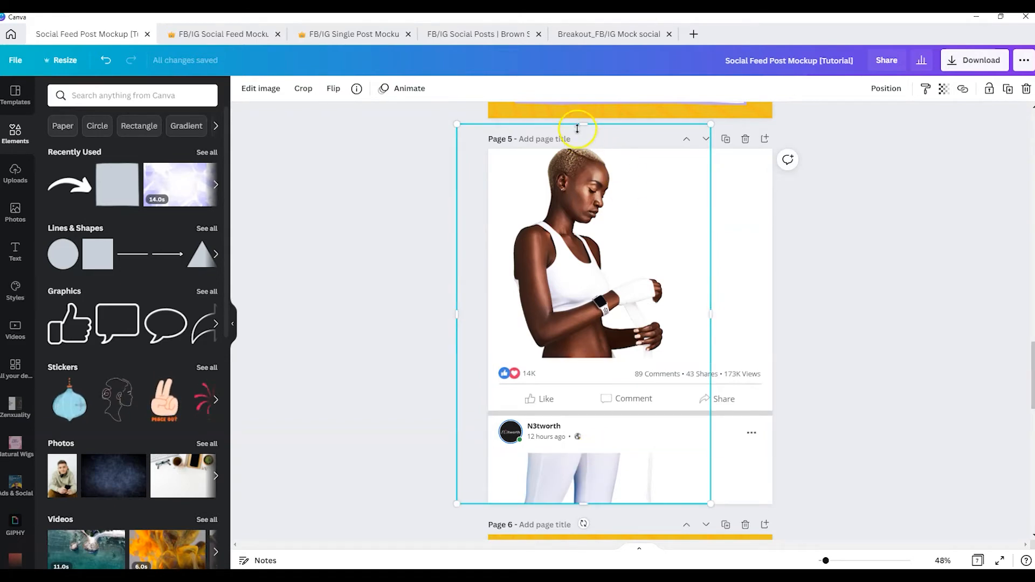
left_click_drag(584, 124, 595, 452)
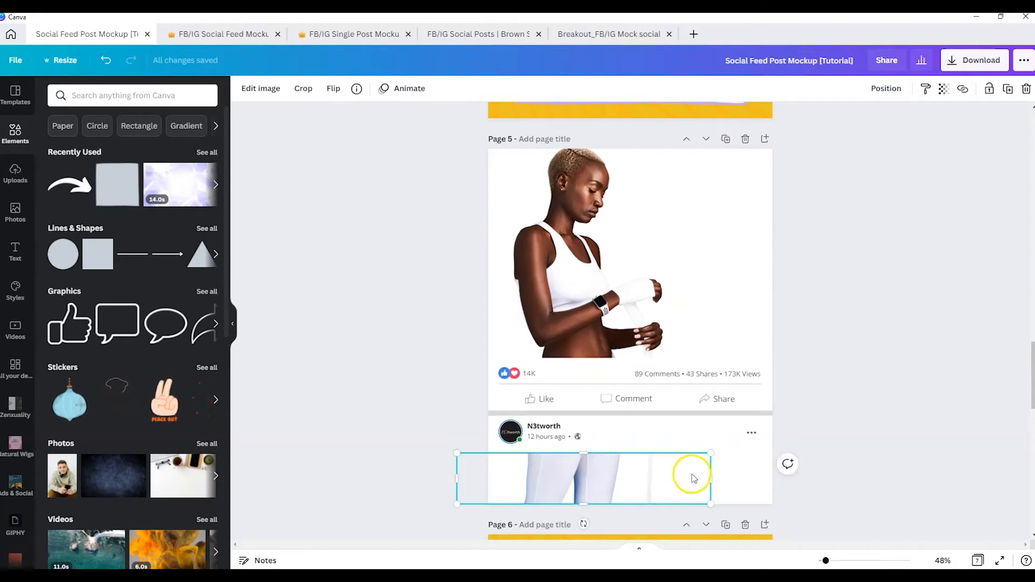
left_click_drag(712, 482, 627, 482)
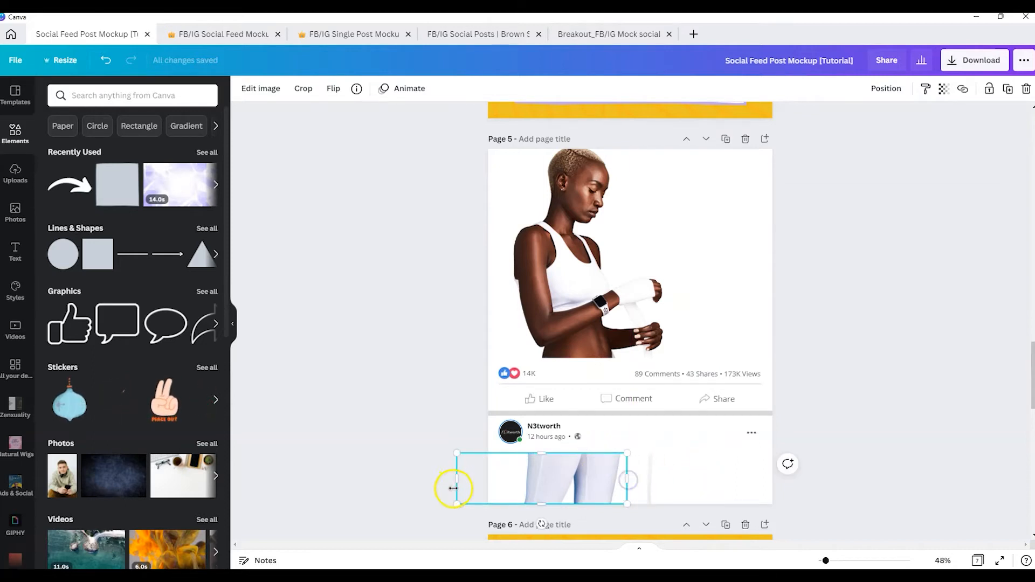
left_click_drag(457, 483, 513, 482)
Crop the remaining model copy to the narrow hanging hand-wrap strip below the hands and bring it forward over the feed bar
left_click(658, 478)
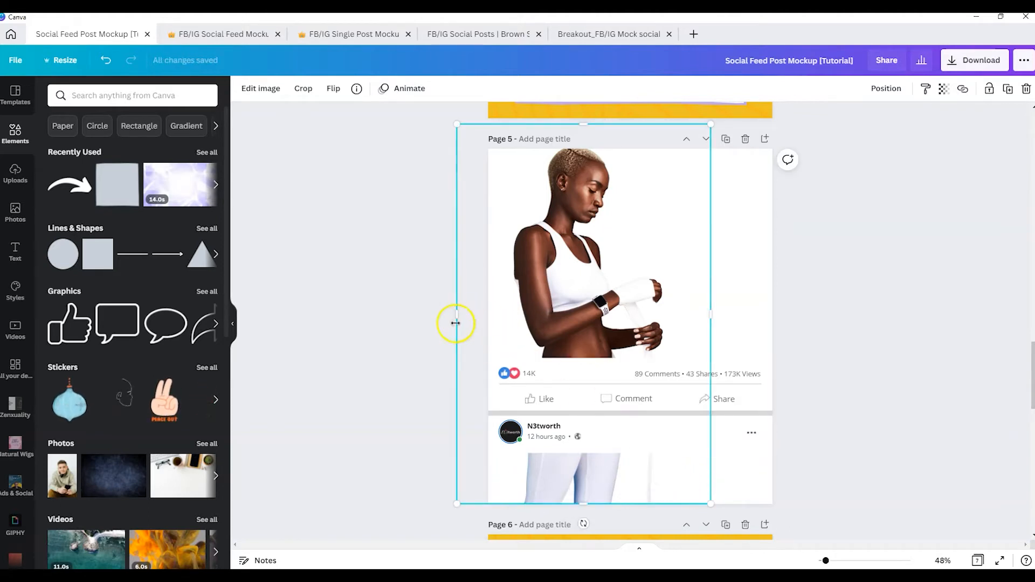
left_click_drag(456, 324, 630, 336)
left_click_drag(685, 126, 680, 360)
left_click_drag(711, 439, 679, 439)
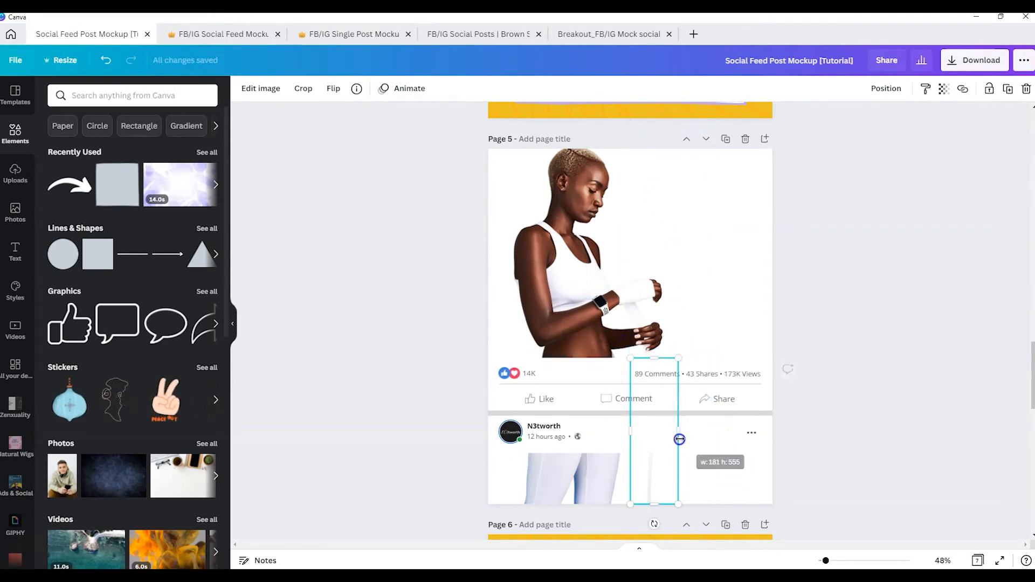
left_click(891, 89)
left_click(736, 121)
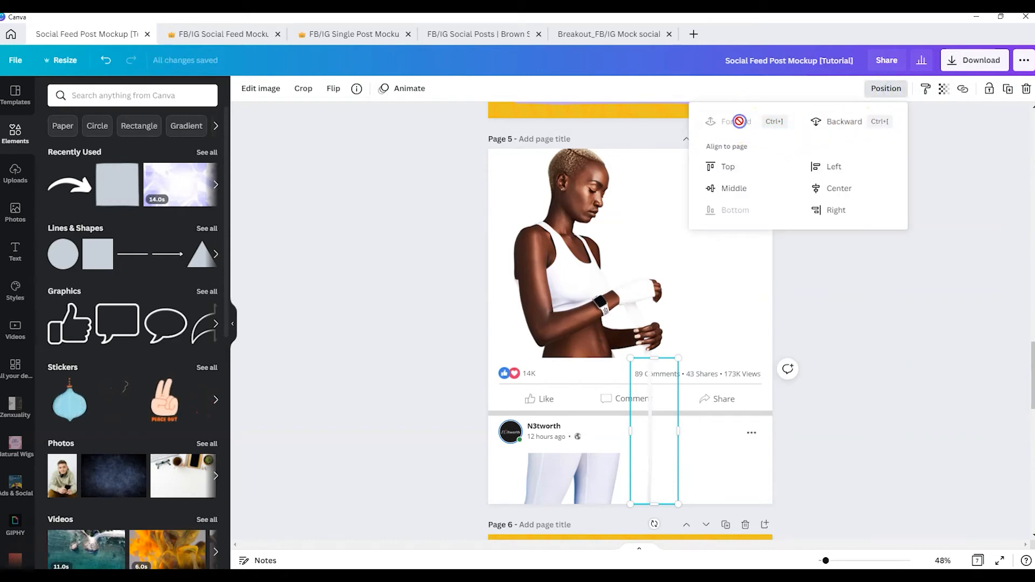
Review the Step 3 page on shadow effects and move the mockup page below it
left_click(717, 324)
scroll(761, 378, "down", 3)
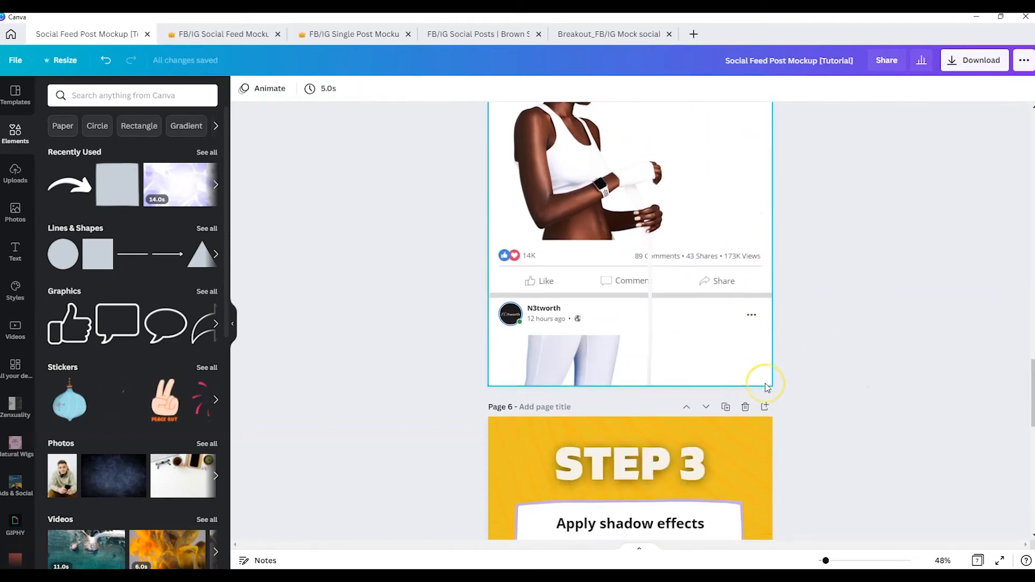
scroll(765, 383, "down", 5)
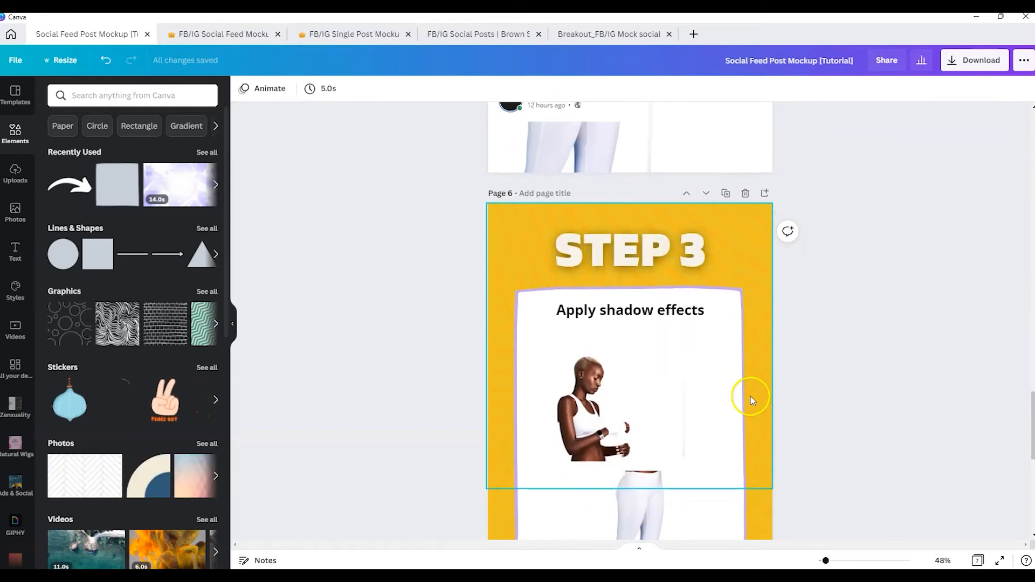
scroll(750, 398, "down", 2)
scroll(866, 365, "up", 1)
scroll(716, 369, "up", 5)
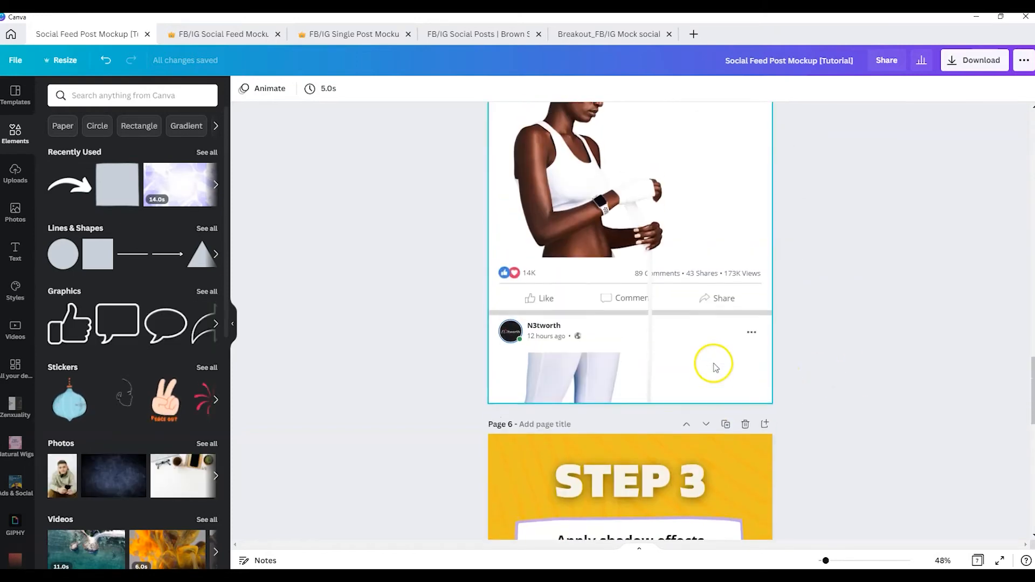
scroll(715, 369, "up", 5)
left_click(706, 296)
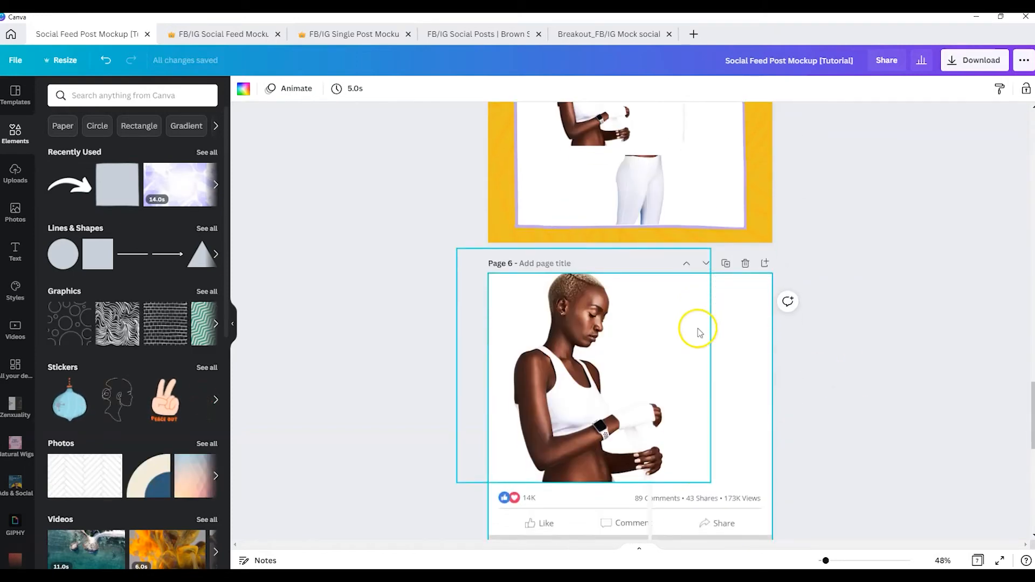
scroll(699, 331, "down", 3)
left_click(832, 322)
Apply a Drop shadow to the model's upper-body image on page 6, checking its offset, angle, transparency and blur settings
scroll(642, 318, "up", 1)
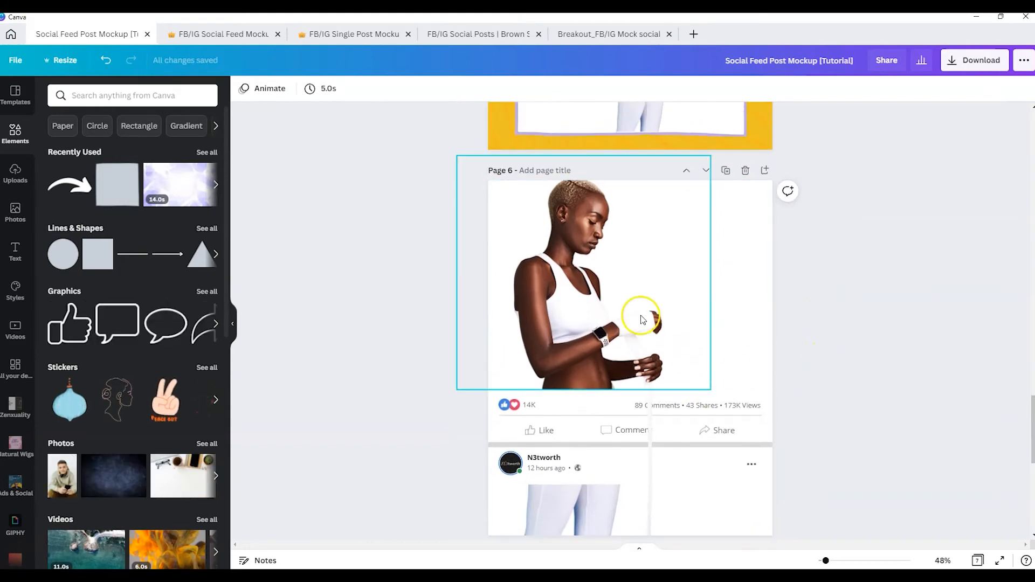
left_click(642, 320)
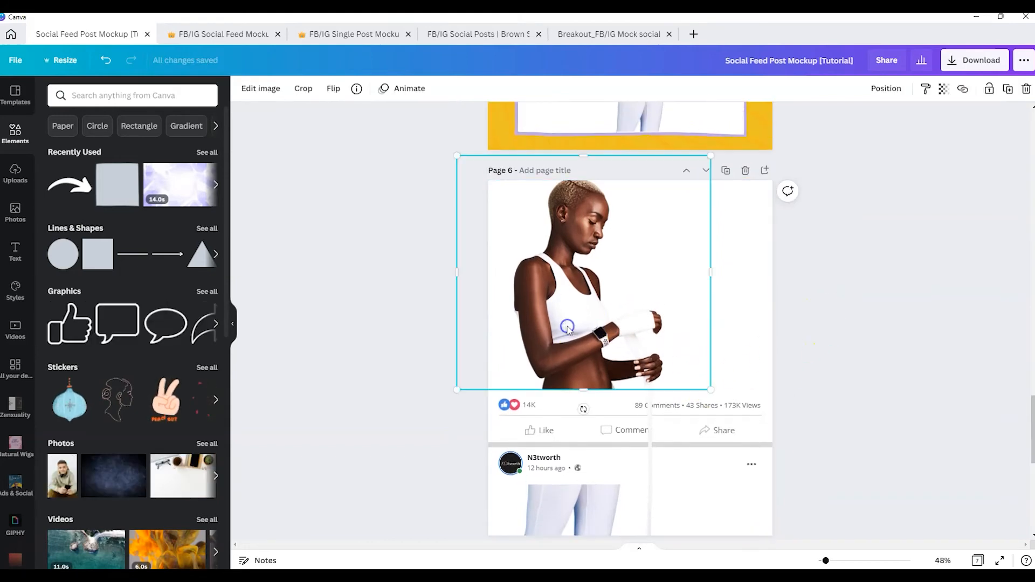
left_click(264, 89)
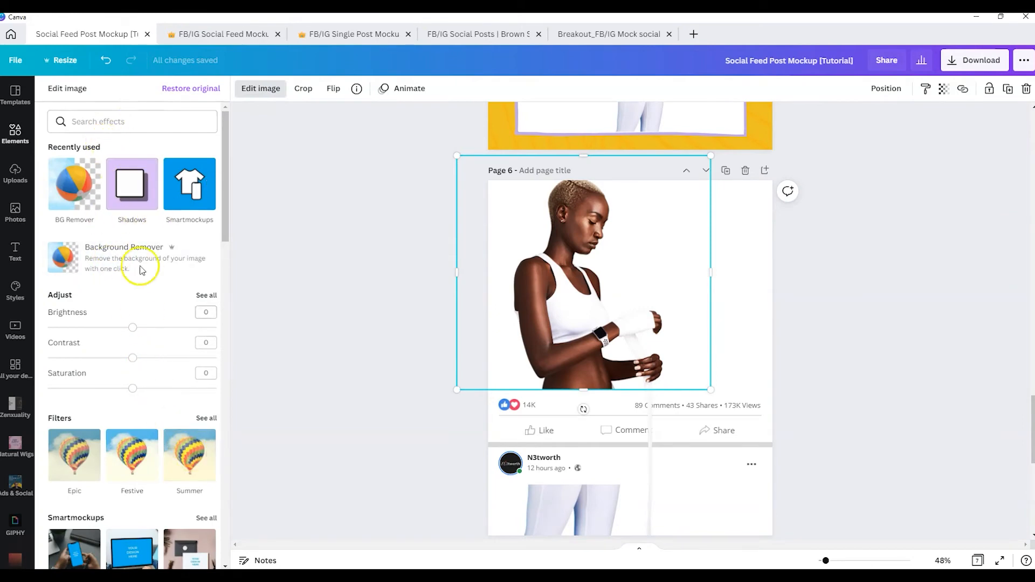
scroll(135, 324, "down", 6)
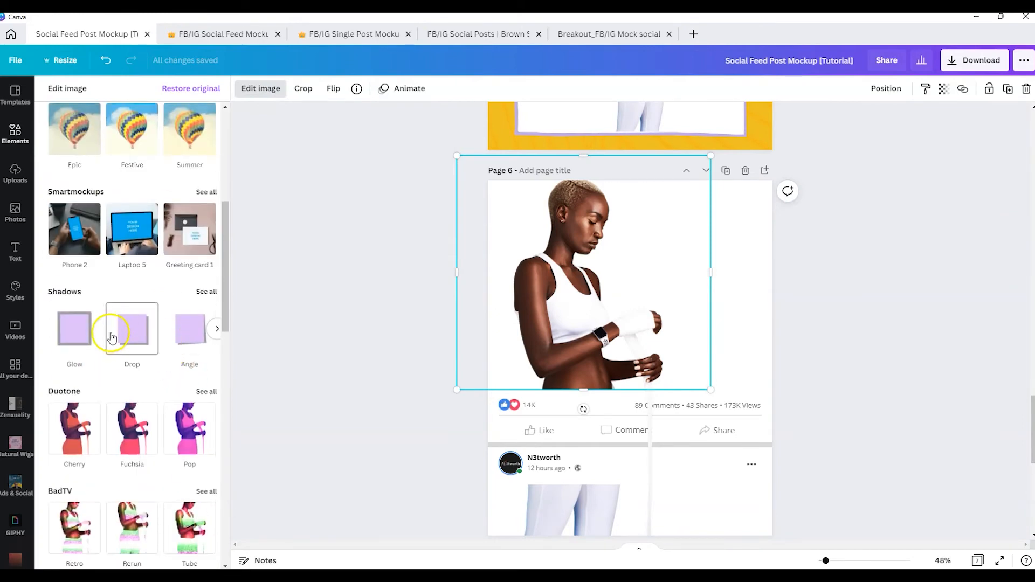
left_click(136, 334)
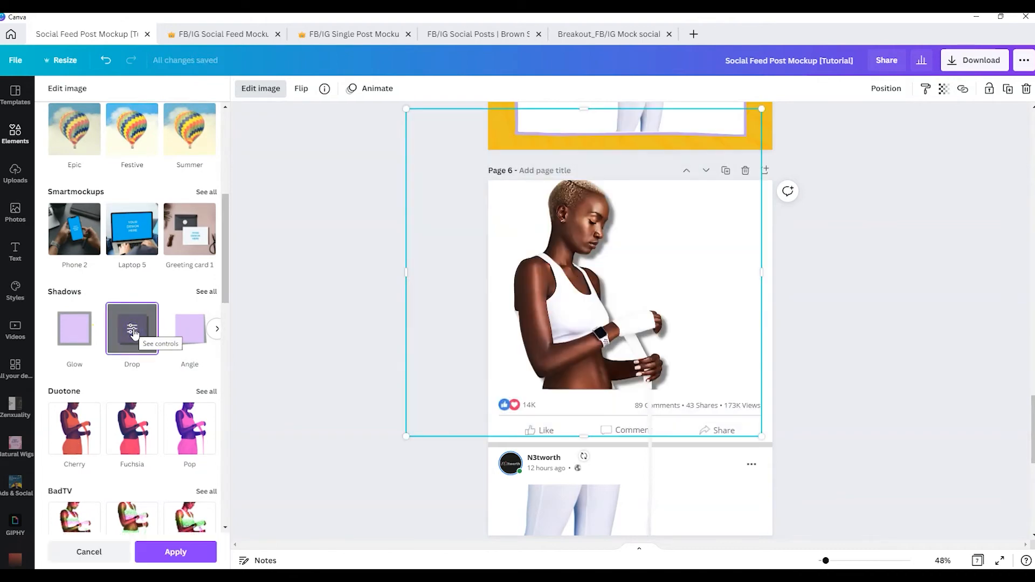
left_click(133, 332)
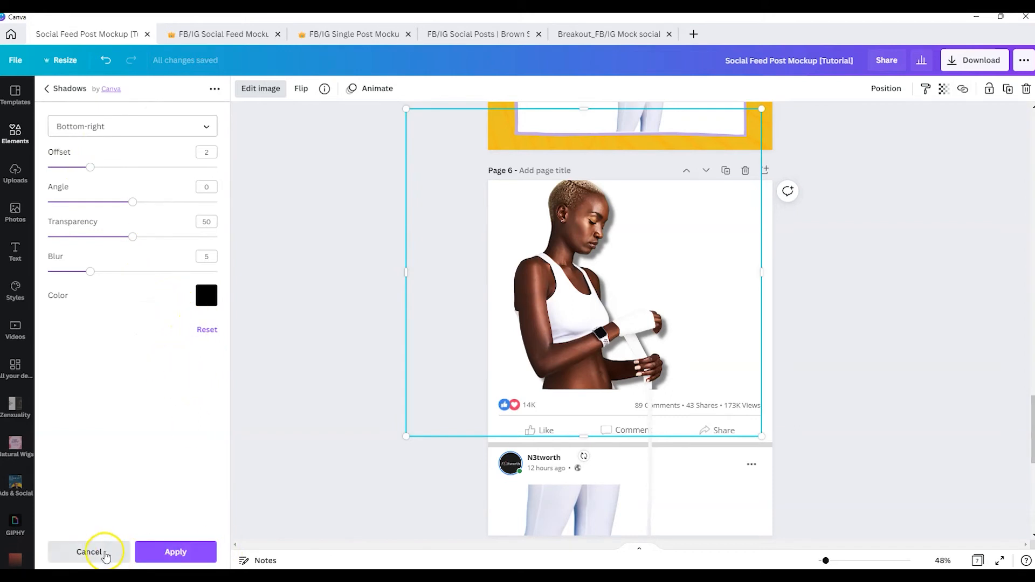
left_click(100, 552)
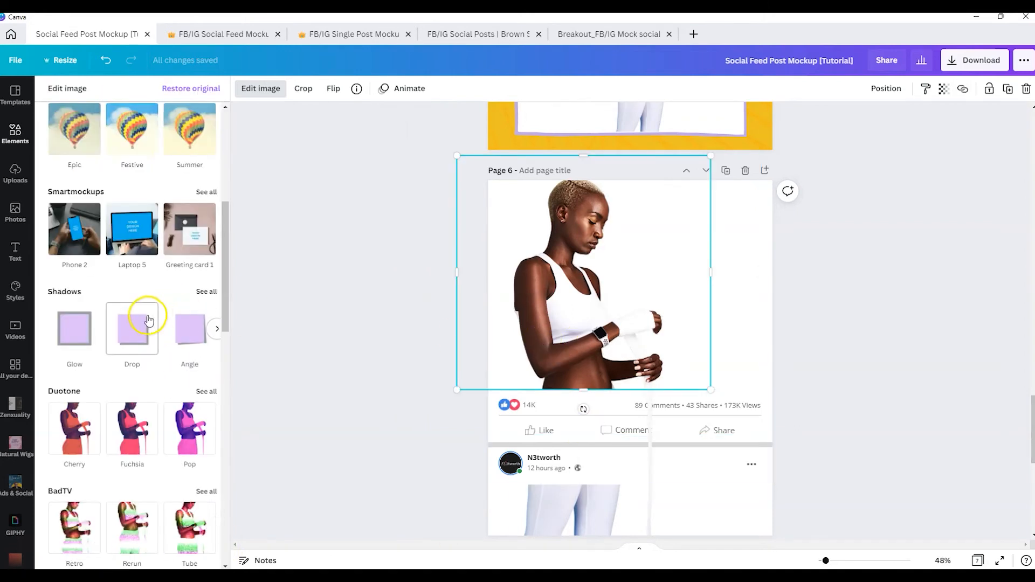
scroll(597, 377, "down", 3)
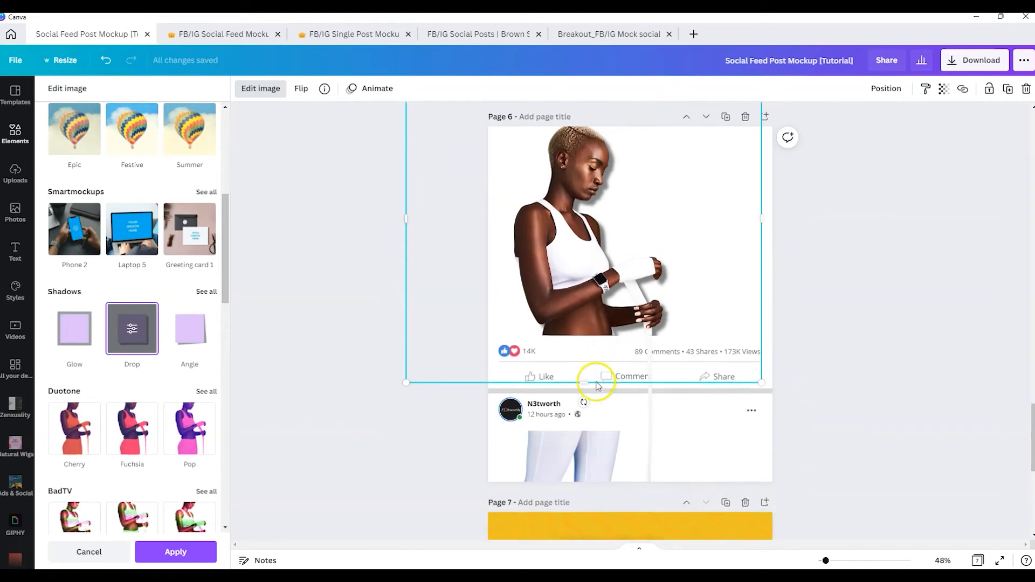
Apply the Drop shadow effect to the legs image and to the hanging hand-wrap strip
left_click(556, 349)
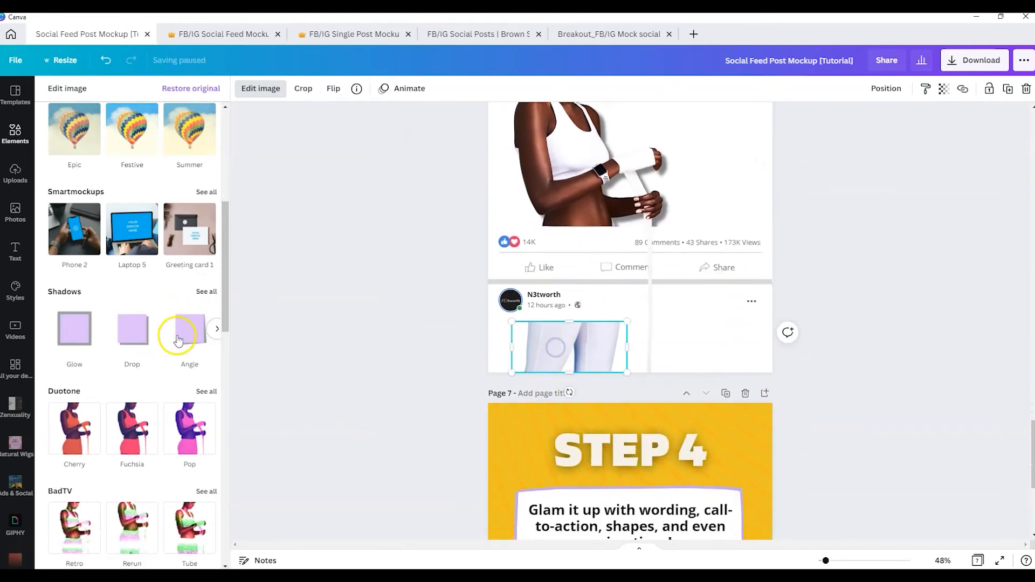
left_click(132, 329)
scroll(684, 401, "up", 2)
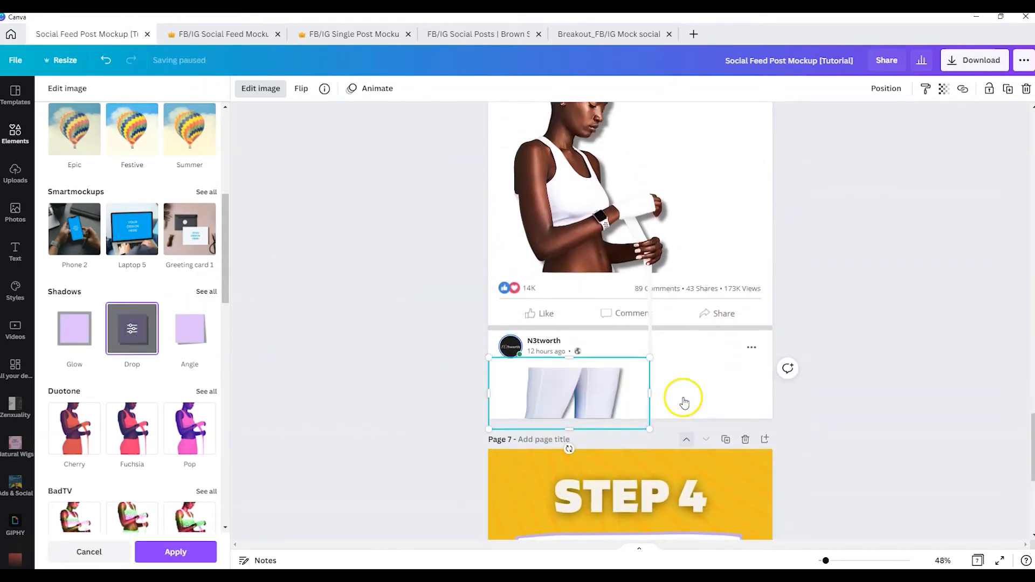
left_click(646, 382)
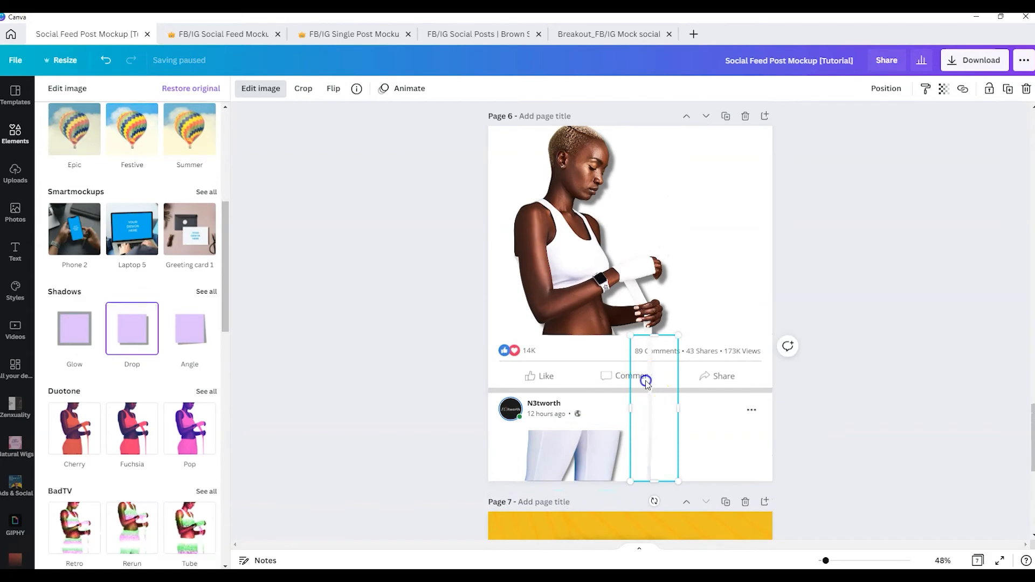
left_click(134, 331)
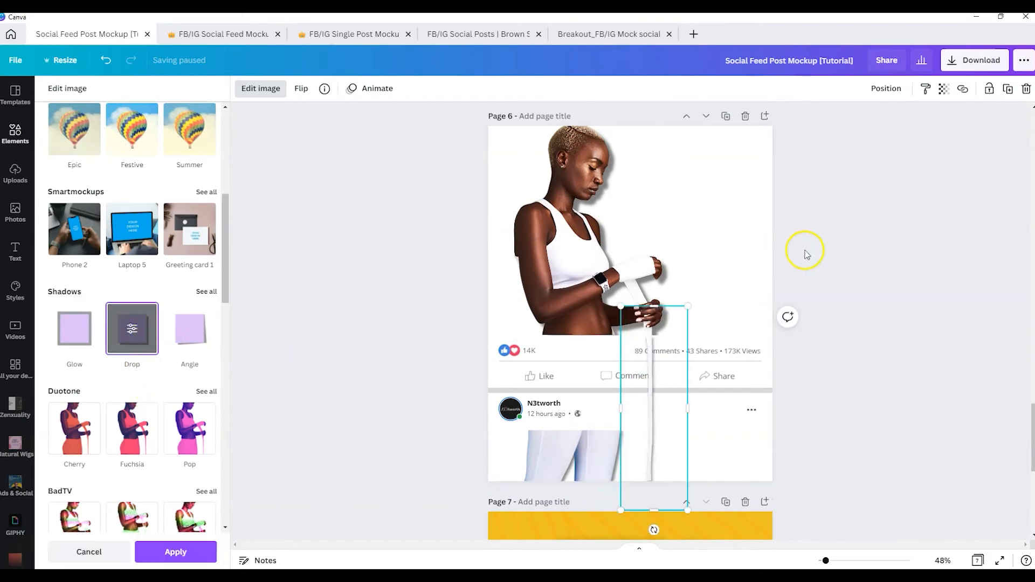
left_click(866, 327)
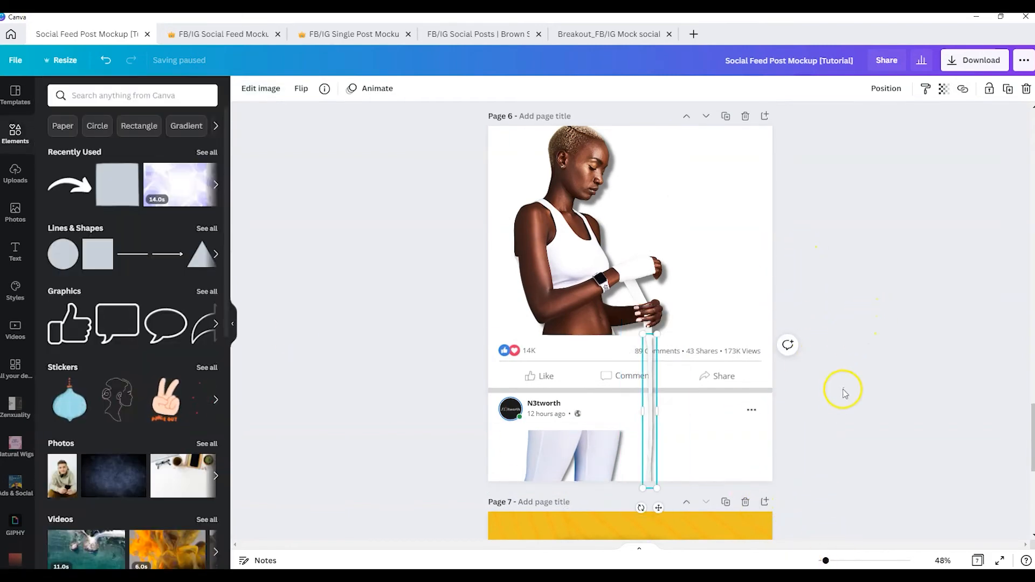
left_click(842, 388)
Adjust the top edge of the hanging hand-wrap strip so it meets the wrap below the hands
left_click_drag(826, 562, 856, 562)
scroll(770, 455, "down", 3)
left_click(725, 403)
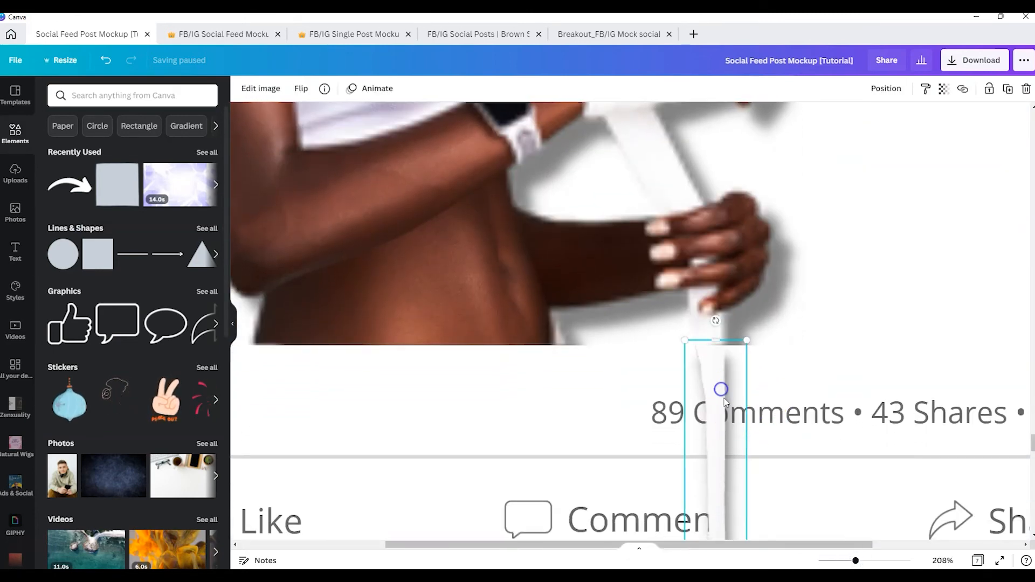
mouse_move(712, 343)
left_mouse_down()
mouse_move(719, 358)
mouse_move(713, 331)
left_mouse_up()
left_click(842, 289)
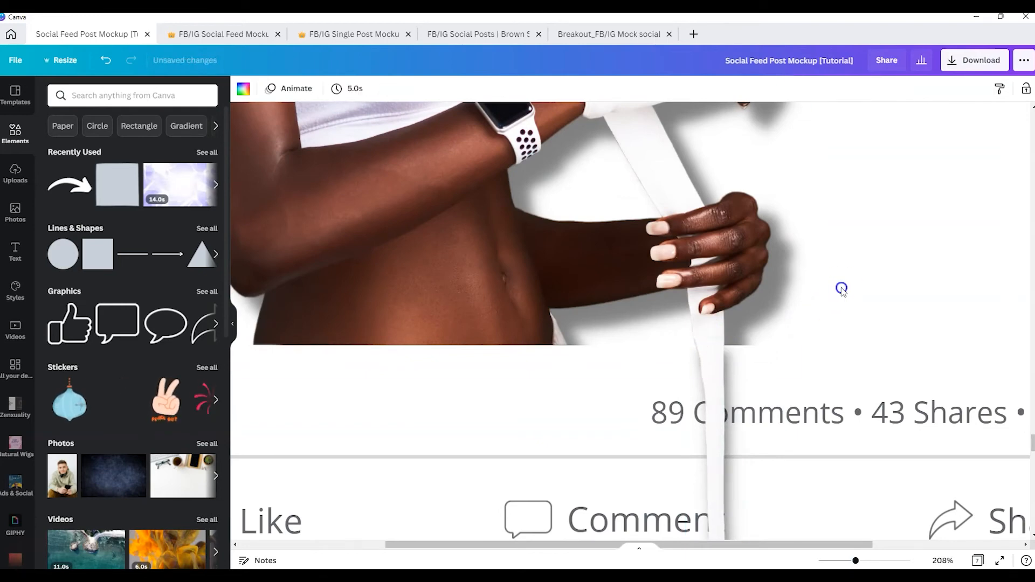
scroll(858, 470, "down", 1)
left_click_drag(876, 564, 827, 562)
scroll(735, 387, "up", 3)
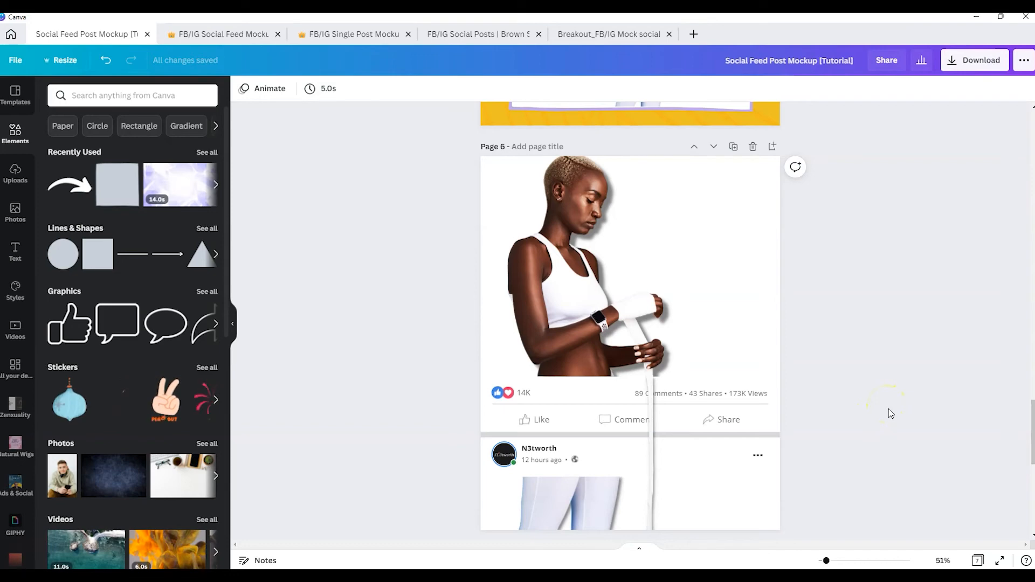
Move the mockup page below the Step 4 page and review the Step 4 instructions and example
scroll(871, 402, "down", 1)
scroll(869, 397, "down", 2)
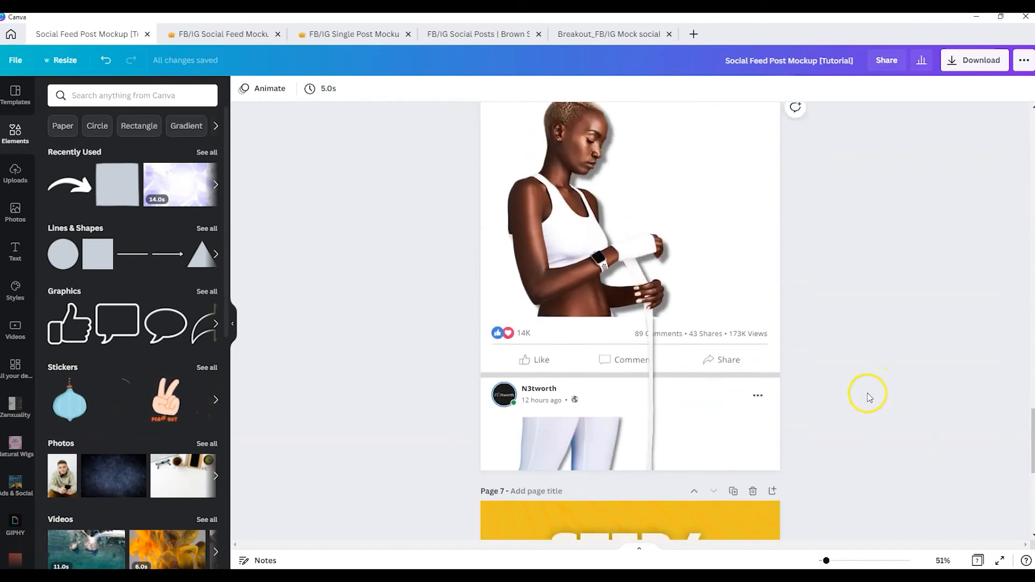
scroll(868, 394, "up", 3)
left_click(717, 201)
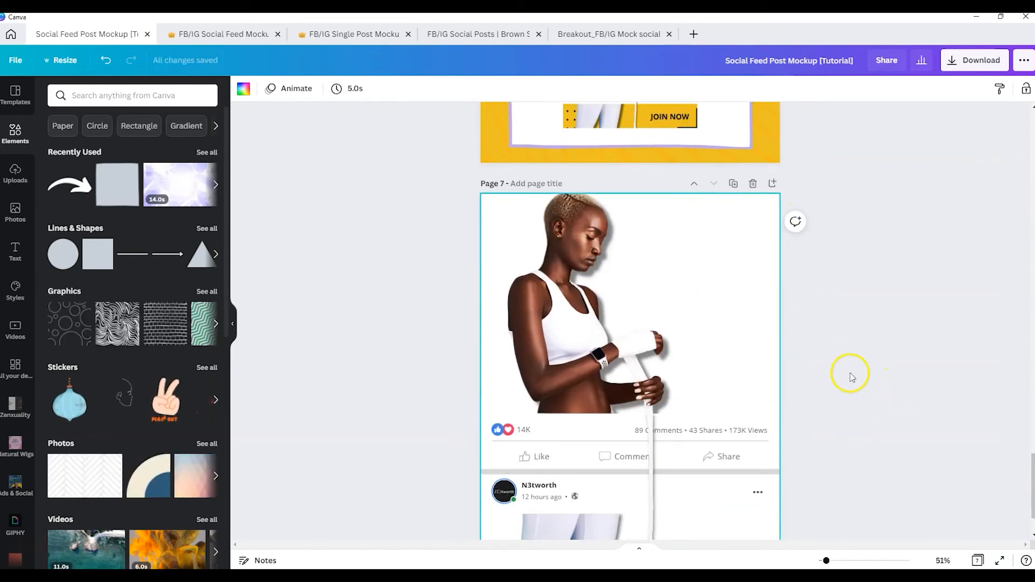
scroll(851, 370, "up", 4)
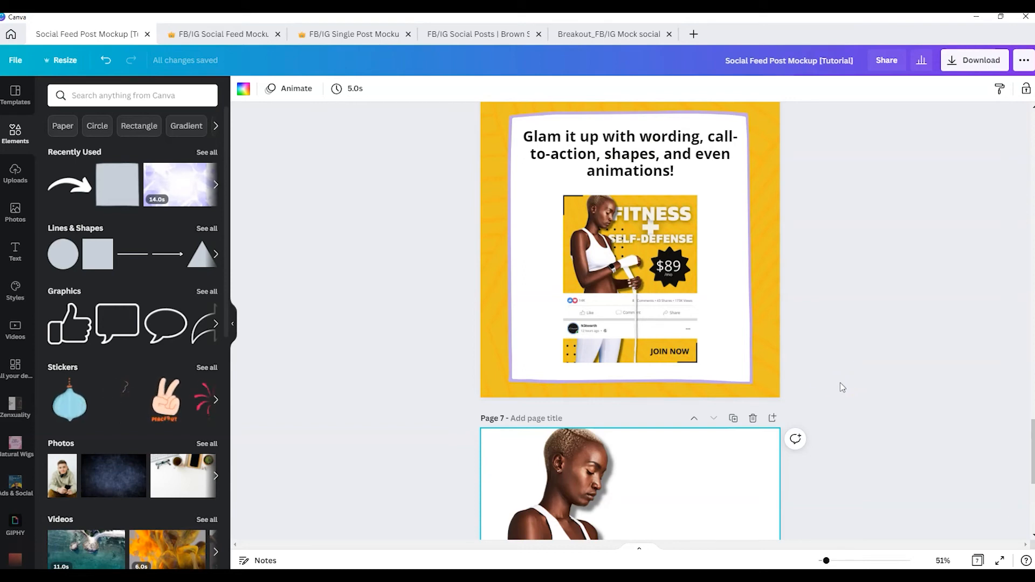
scroll(854, 371, "down", 6)
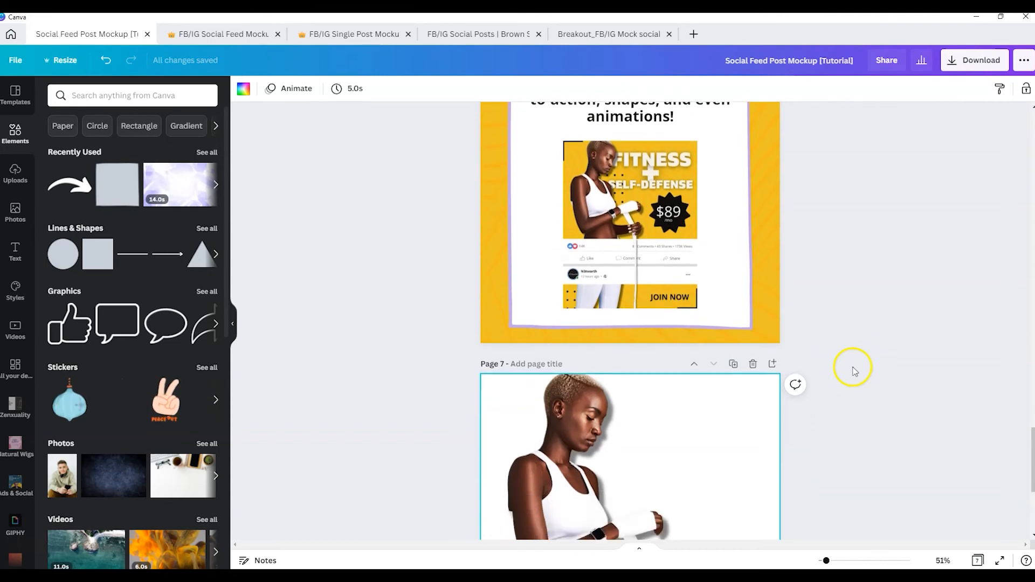
scroll(853, 366, "up", 6)
Give page 7 a yellow background and add the line pattern from page 2, enlarged to page width, behind the model and feed bar
left_click(978, 560)
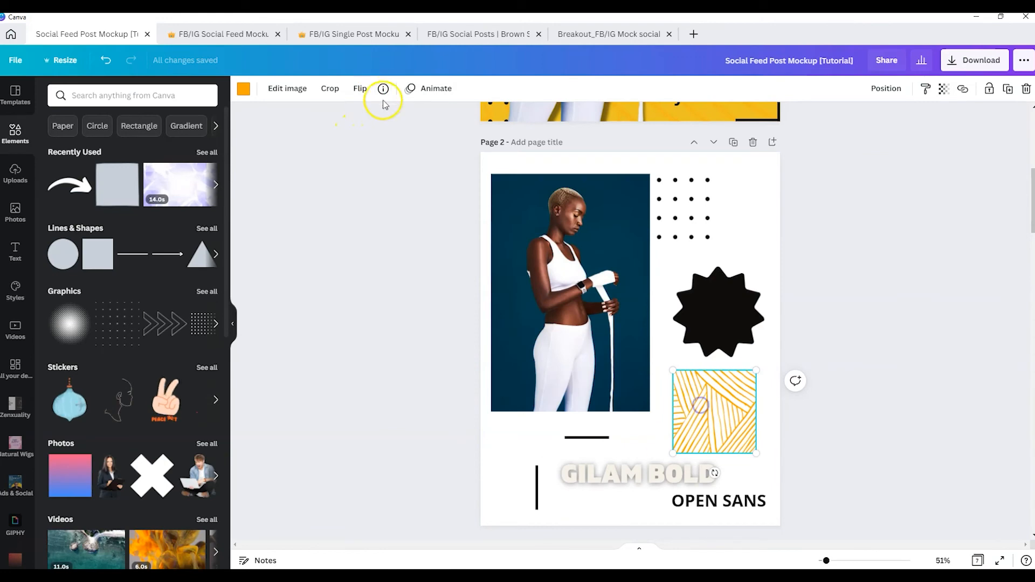
left_click(383, 91)
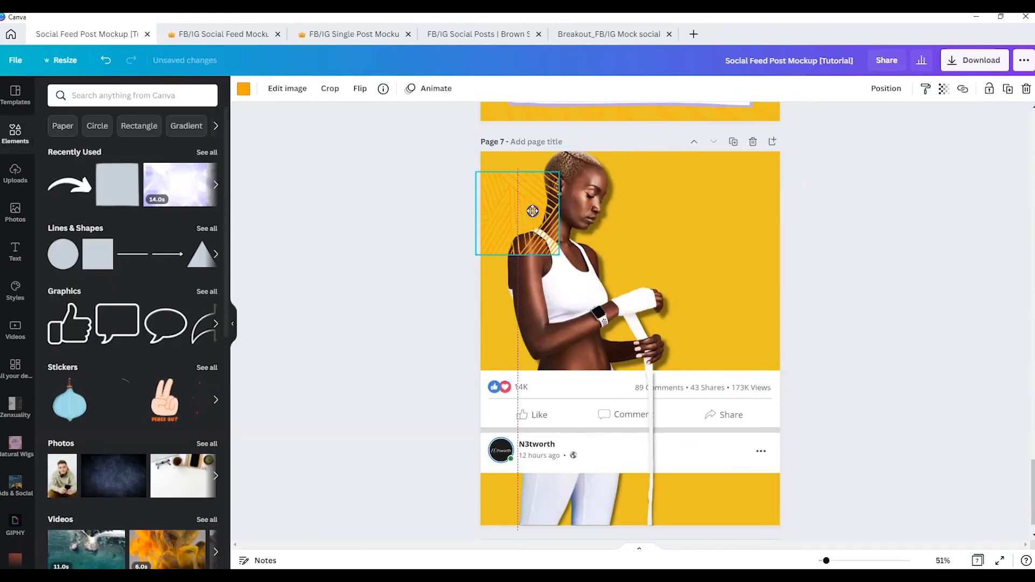
left_click_drag(534, 213, 780, 451)
left_click(892, 89)
left_click(890, 122)
scroll(896, 125, "down", 1)
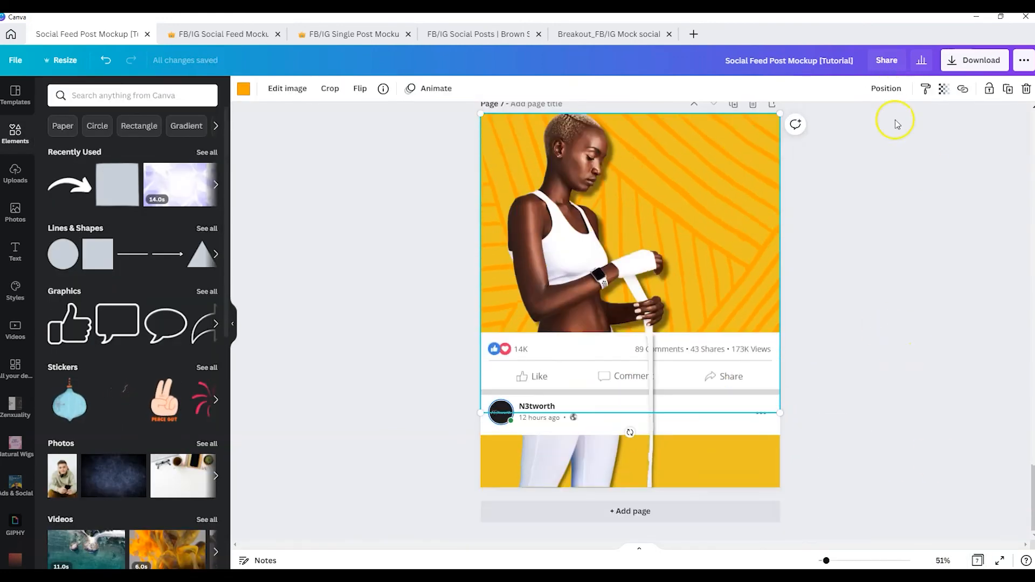
Make the line pattern more transparent and place a duplicate of it behind the legs below the feed bar
left_click(943, 89)
left_click_drag(906, 121, 863, 122)
key("ctrl+d")
left_click_drag(685, 162, 685, 391)
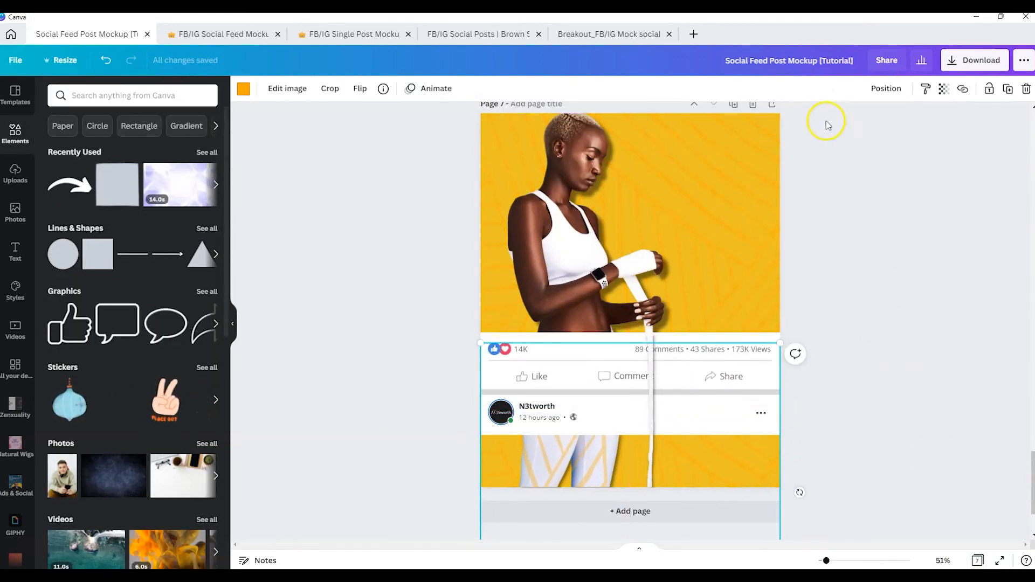
left_click(885, 90)
left_click(839, 123)
left_click(785, 225)
left_click(755, 215)
left_click(874, 94)
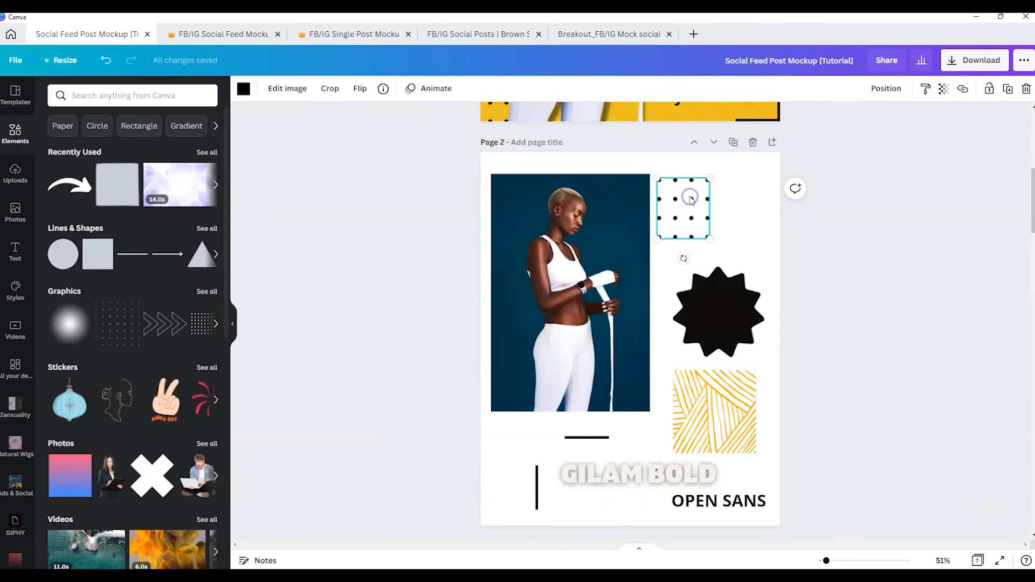
Copy the dot grid from page 2 onto page 7 beside the legs and send it behind them
left_click(384, 88)
left_click(660, 203)
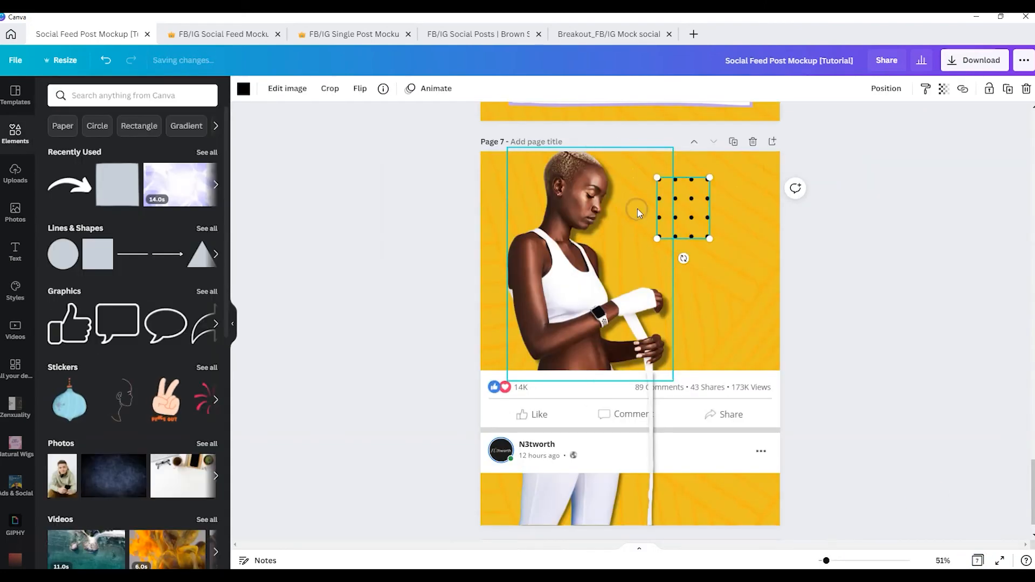
left_click_drag(638, 209, 521, 472)
left_click(886, 89)
left_click(837, 122)
left_click(932, 400)
Add another dot grid above the feed bar, layered behind the model's upper body and hands
left_click(600, 477)
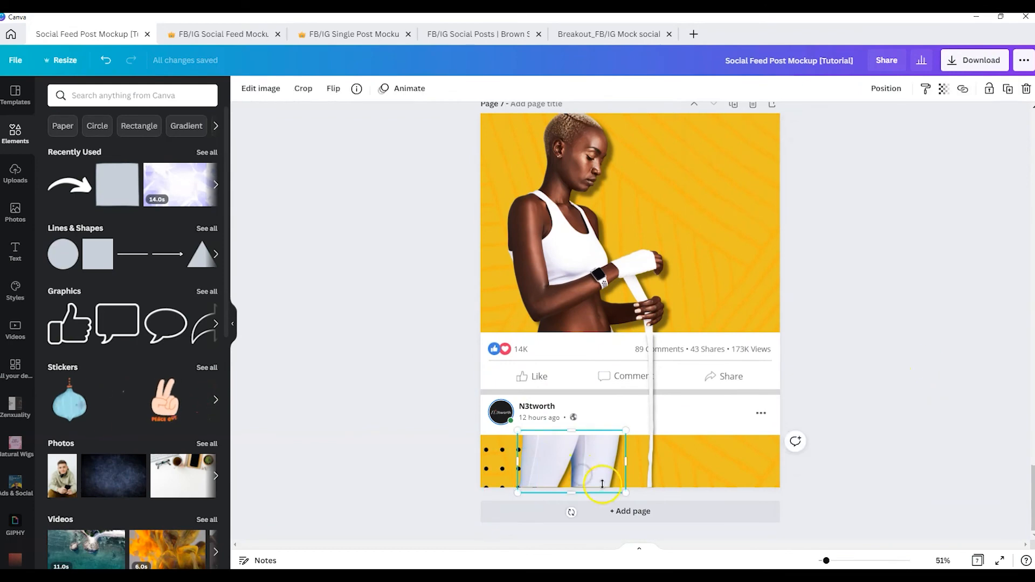
left_click(585, 302, "shift")
left_click(651, 426, "shift")
left_click(886, 89)
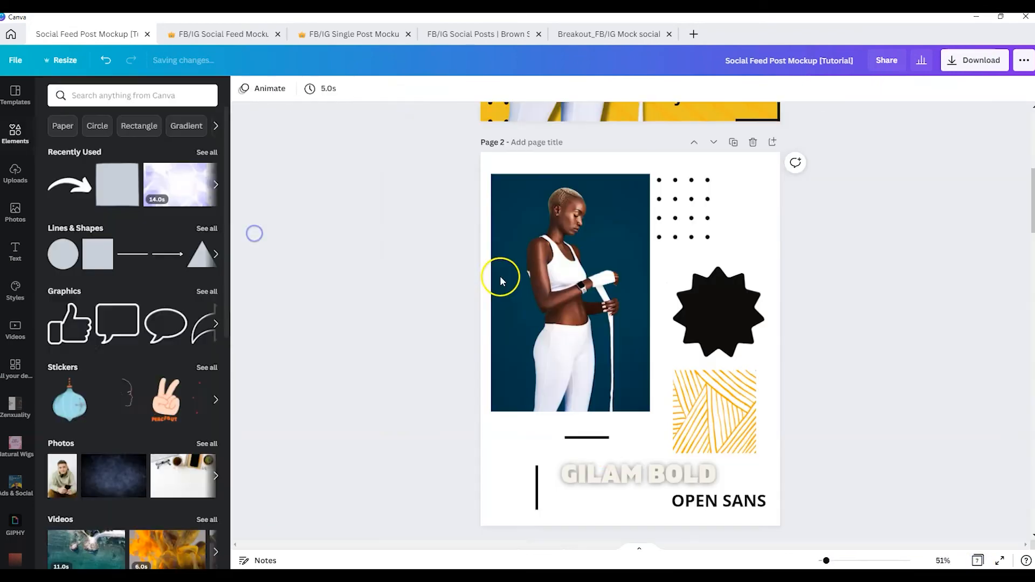
Form a black L-shaped bracket from two lines in page 7's upper-left corner and group them
left_click(544, 497, "shift")
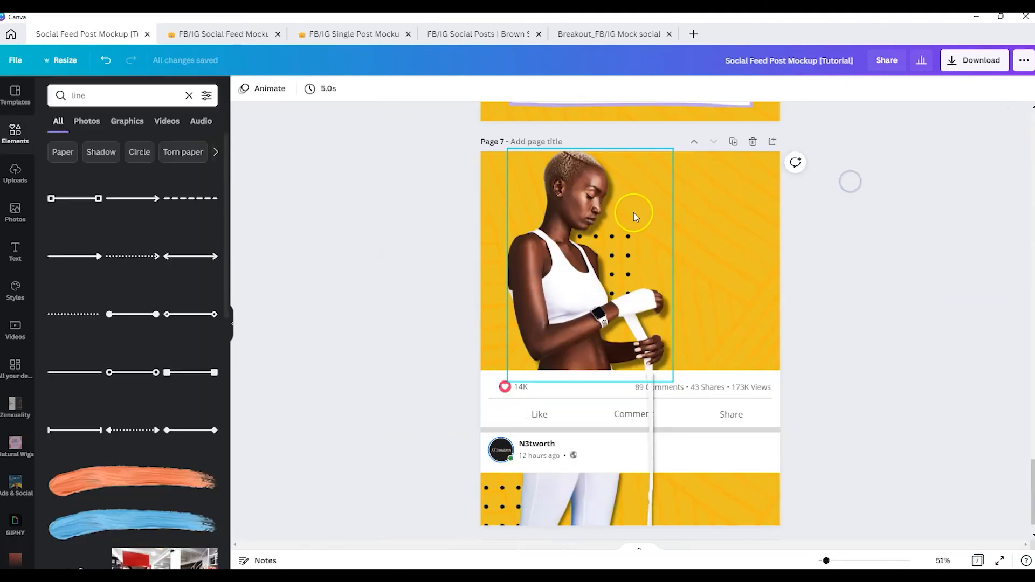
left_click(655, 272)
left_click_drag(845, 221, 500, 128)
key("ctrl+g")
Duplicate the corner bracket, rotate the copy 180 degrees, and place it in page 7's lower-right corner
key("ctrl+d")
left_click_drag(556, 145, 735, 448)
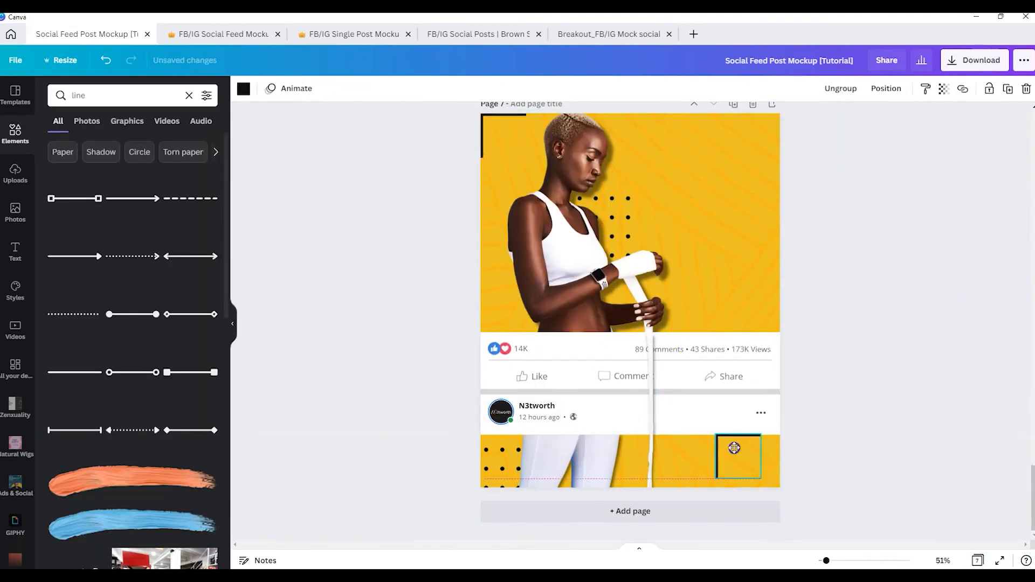
left_click_drag(740, 500, 739, 419)
left_click_drag(739, 457, 757, 465)
Copy page 2's Gilam Bold text onto page 7 and create the separate headline texts FITNESS, + and SELF-DEFENSE
left_click(978, 561)
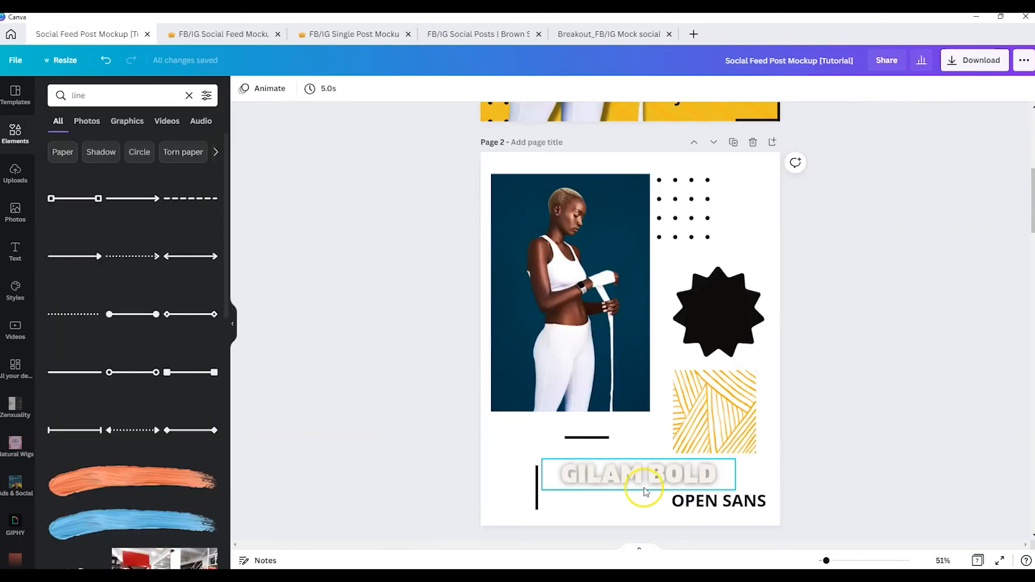
left_click(641, 478)
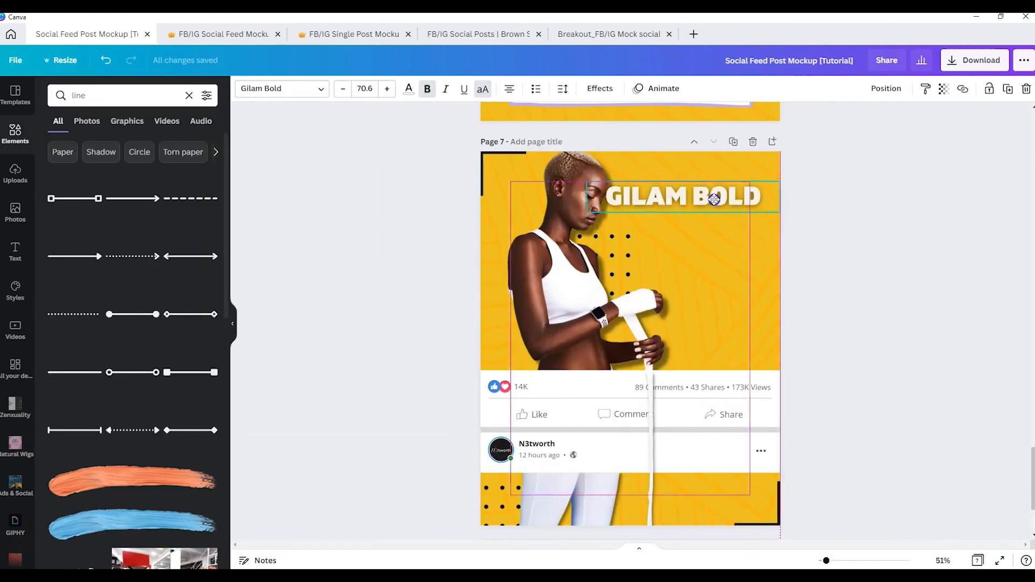
double_click(716, 207)
type("FITNESS")
left_click_drag(714, 200, 721, 273)
type("+")
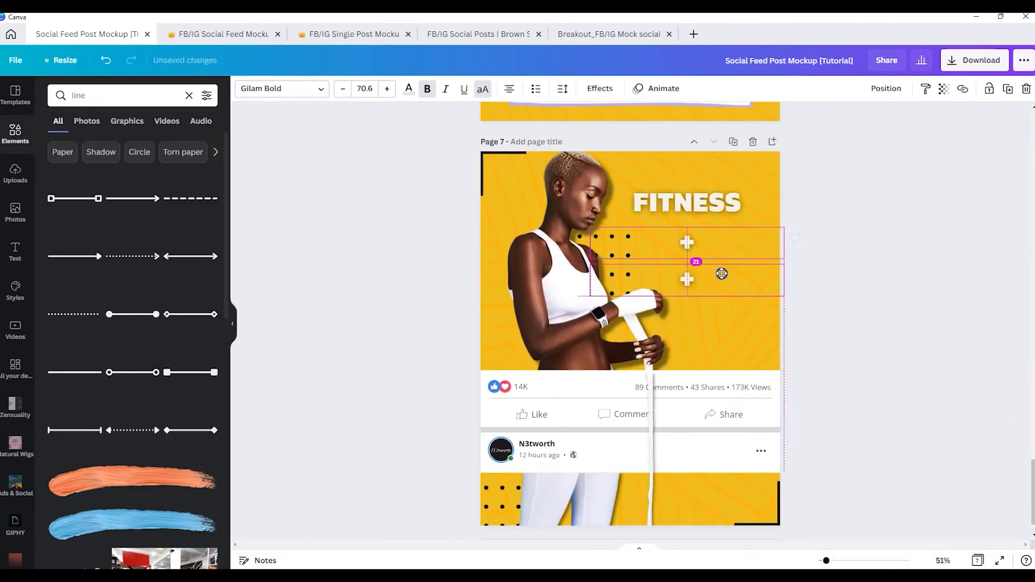
double_click(721, 273)
type("SELF-DEFENSE")
Enlarge the FITNESS text across the area beside the model's head and send it backward behind her
left_click_drag(687, 190, 670, 196)
left_click_drag(765, 196, 854, 167)
left_click(886, 88)
left_click(856, 122)
left_click(749, 350)
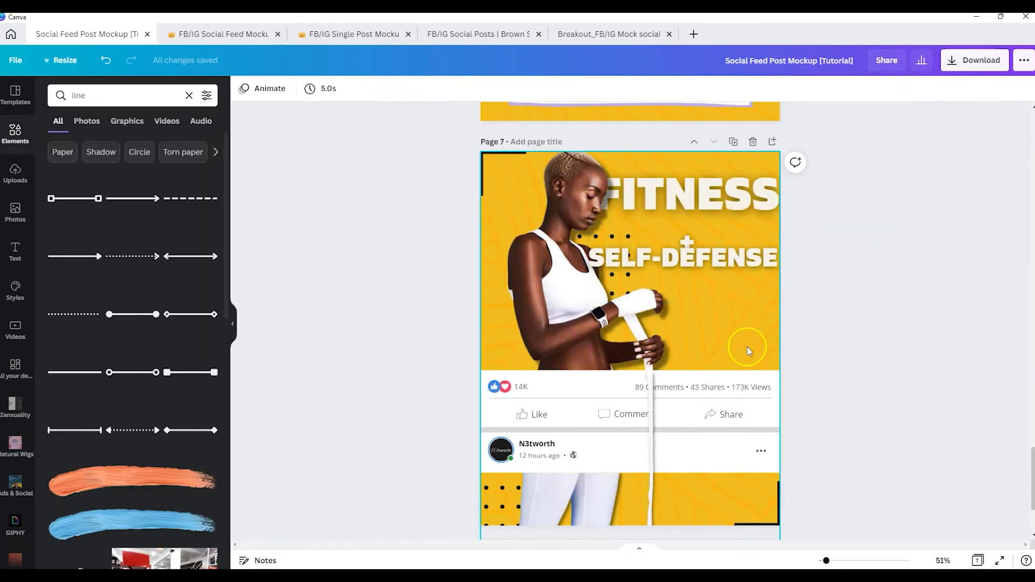
Shift the upper and lower parts of the model slightly left together on page 7
scroll(749, 350, "down", 1)
left_click(574, 464)
left_click(1009, 91)
left_click_drag(648, 378, 634, 379)
Resize FITNESS, the plus sign and SELF-DEFENSE and stack them as a compact headline inside the page's right margin
left_click_drag(791, 184, 769, 180)
left_click(685, 215)
left_click_drag(762, 219, 796, 235)
left_click_drag(741, 195, 728, 172)
left_click(744, 221)
left_click(701, 160)
mouse_move(781, 235)
left_mouse_down()
mouse_move(758, 232)
mouse_move(768, 223)
left_mouse_up()
Center the plus sign behind the two headline words and move SELF-DEFENSE up closer to FITNESS
left_click(704, 209)
left_click_drag(664, 186, 670, 180)
left_click(886, 88)
left_click(848, 121)
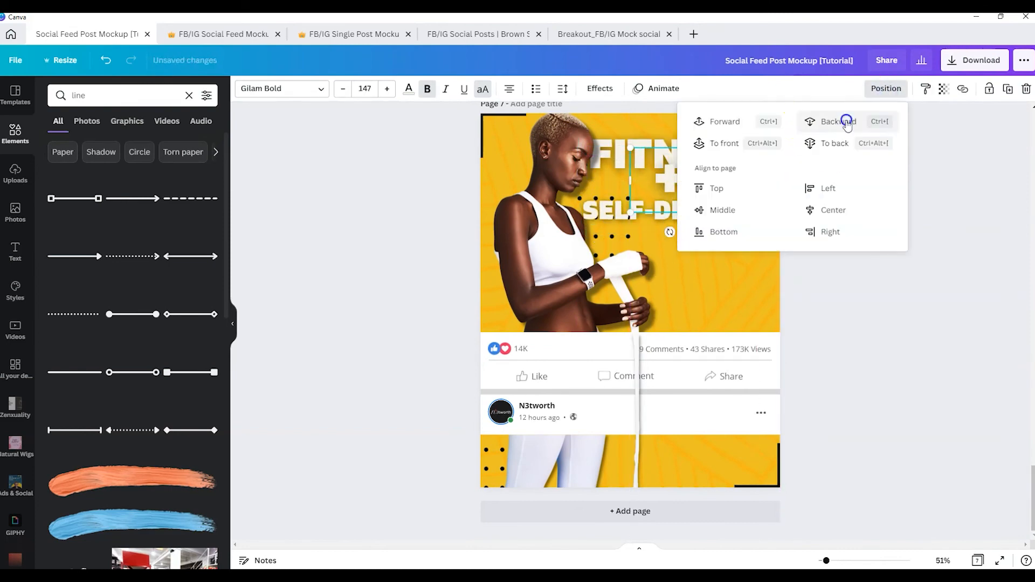
left_click_drag(702, 210, 701, 195)
left_click(863, 242)
Copy the black starburst and Open Sans text from page 2 onto page 7, rewording the text as JOIN NOW beside the lower-right bracket
left_click(978, 561)
double_click(285, 180)
left_click(719, 312)
left_click(719, 500, "shift")
left_click(978, 561)
double_click(839, 186)
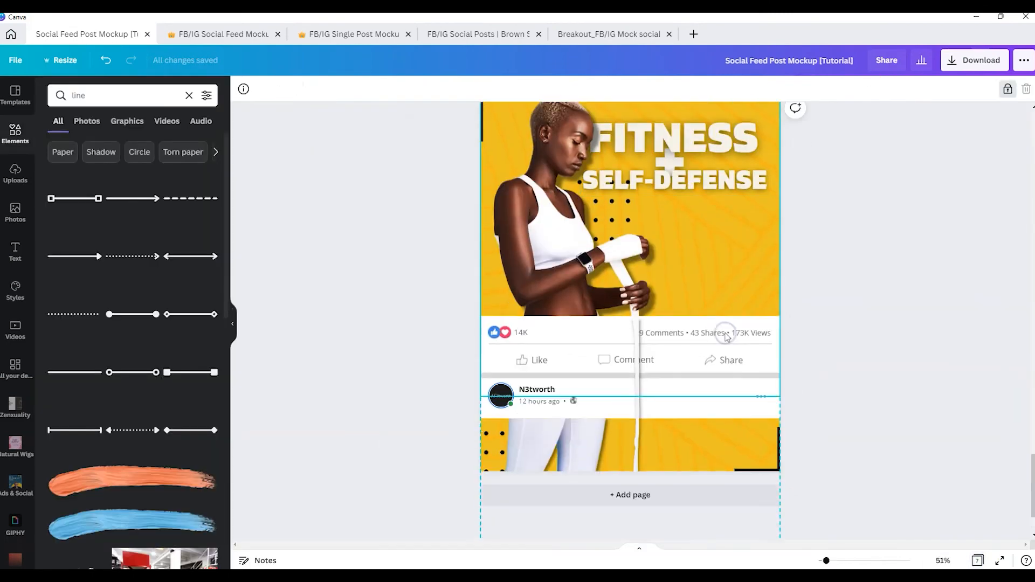
key("ctrl+v")
type("JOIN NOW")
Add the price $89 in white, non-bold Open Sans text on the black starburst
left_click(180, 205)
double_click(726, 277)
type("$89")
left_click_drag(720, 340, 772, 305)
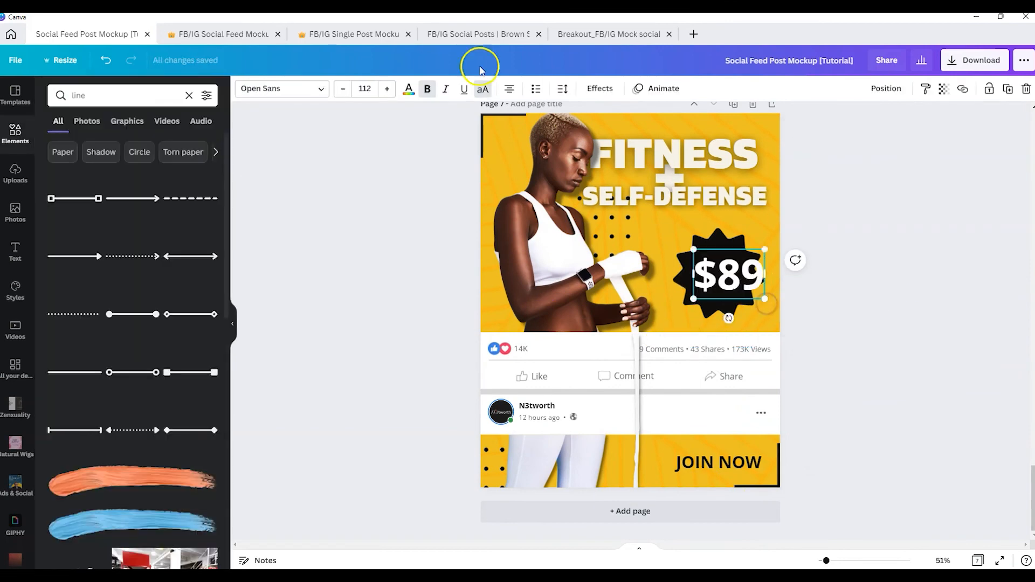
left_click(427, 88)
Duplicate the price text as a smaller lowercase /mo beneath it and center both on the starburst
left_click_drag(718, 269, 719, 304)
double_click(717, 303)
type("/MO")
left_click(473, 90)
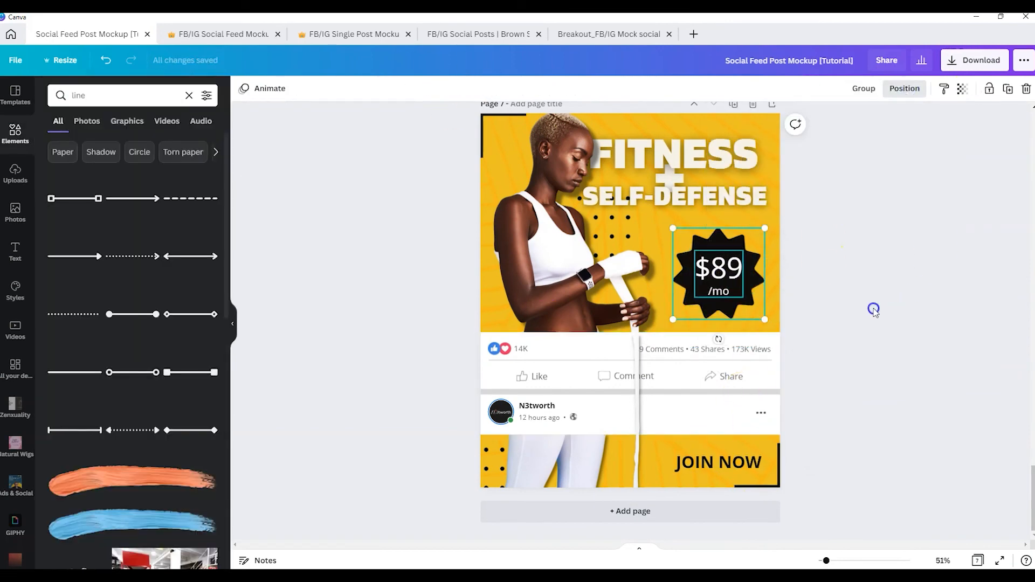
left_click(931, 365)
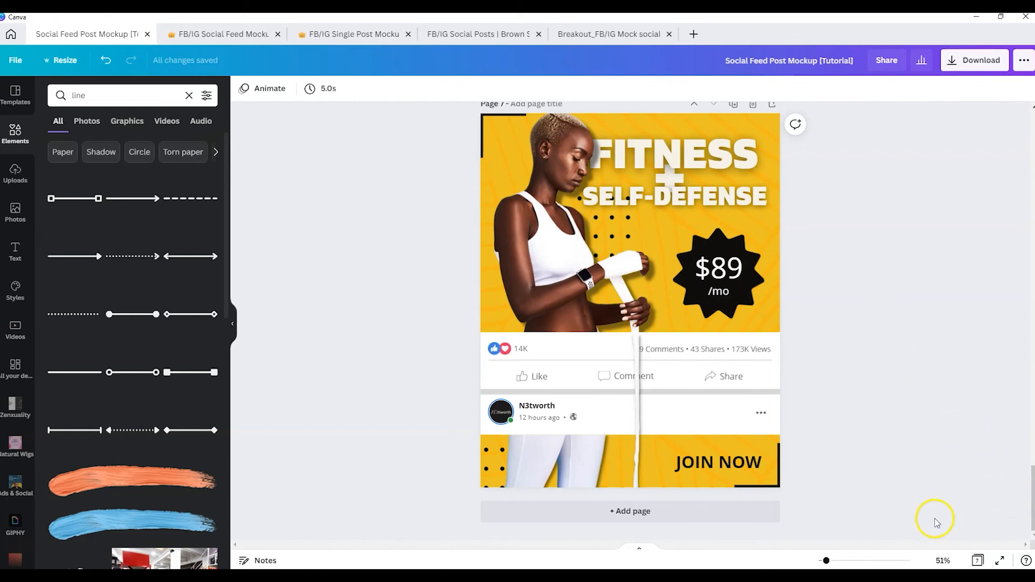
Move the finished page 7 mockup to the page 2 position, directly after the Facebook - Fitness 1 page
left_click(977, 561)
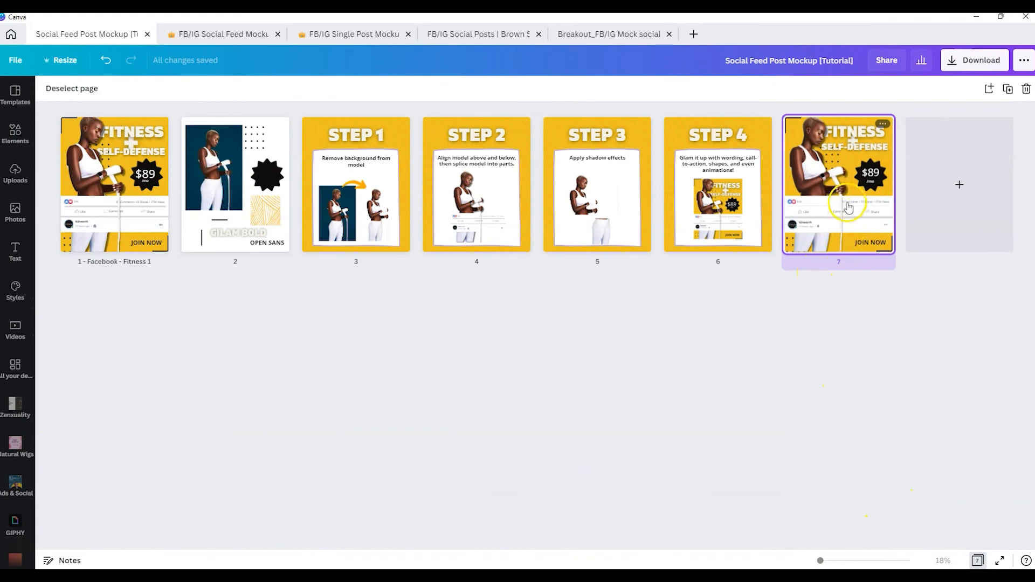
left_click_drag(848, 194, 289, 281)
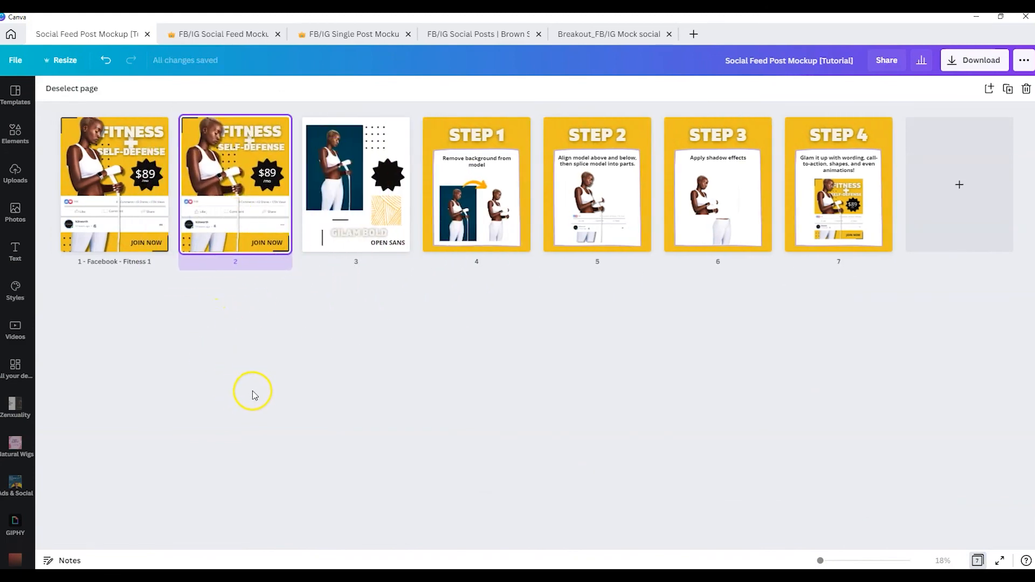